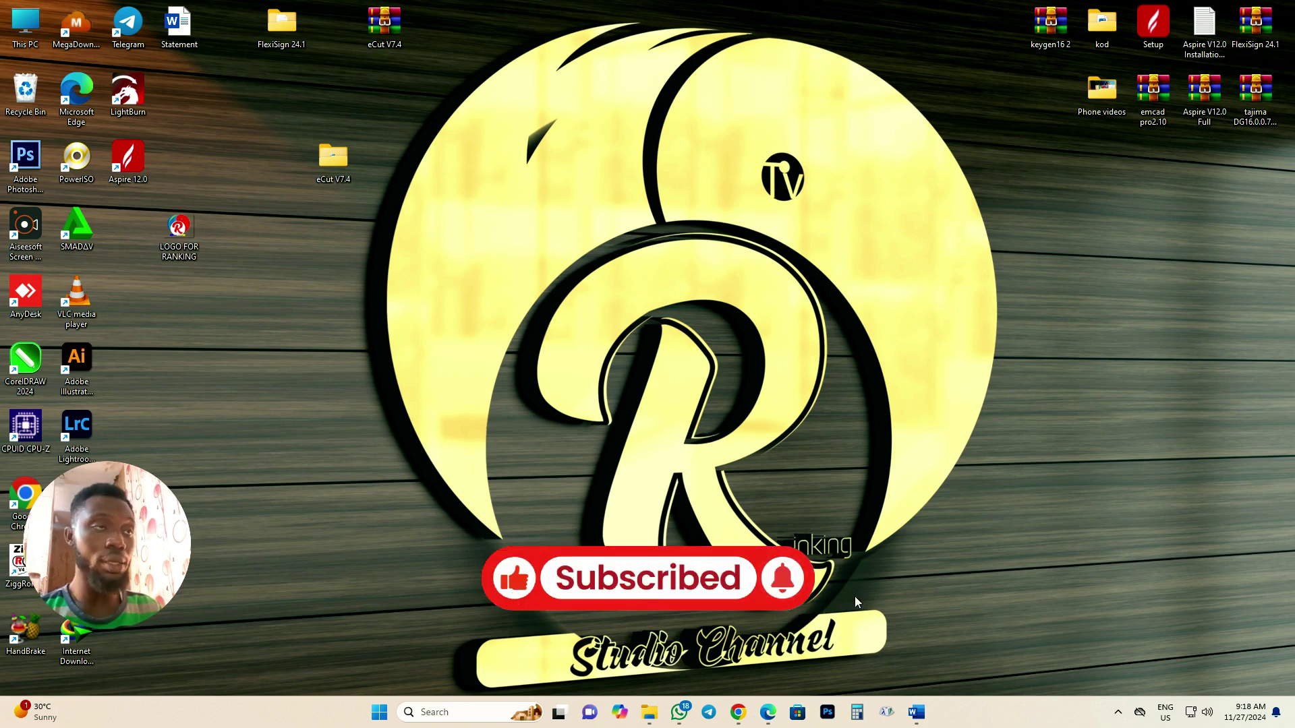
Launch the eCut installer from the eCut V7.4 folder, keeping English as setup language
{"action": "left_click", "coordinate": [916, 712]}
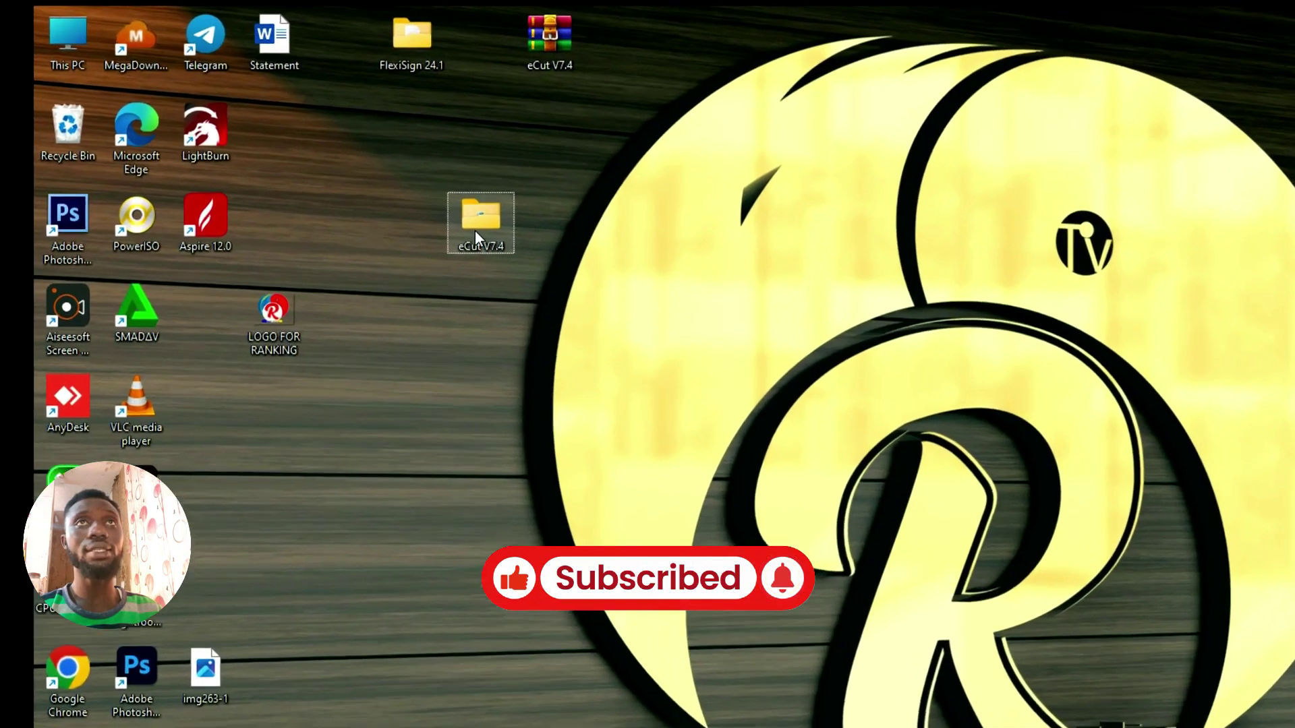
{"action": "double_click", "coordinate": [493, 237]}
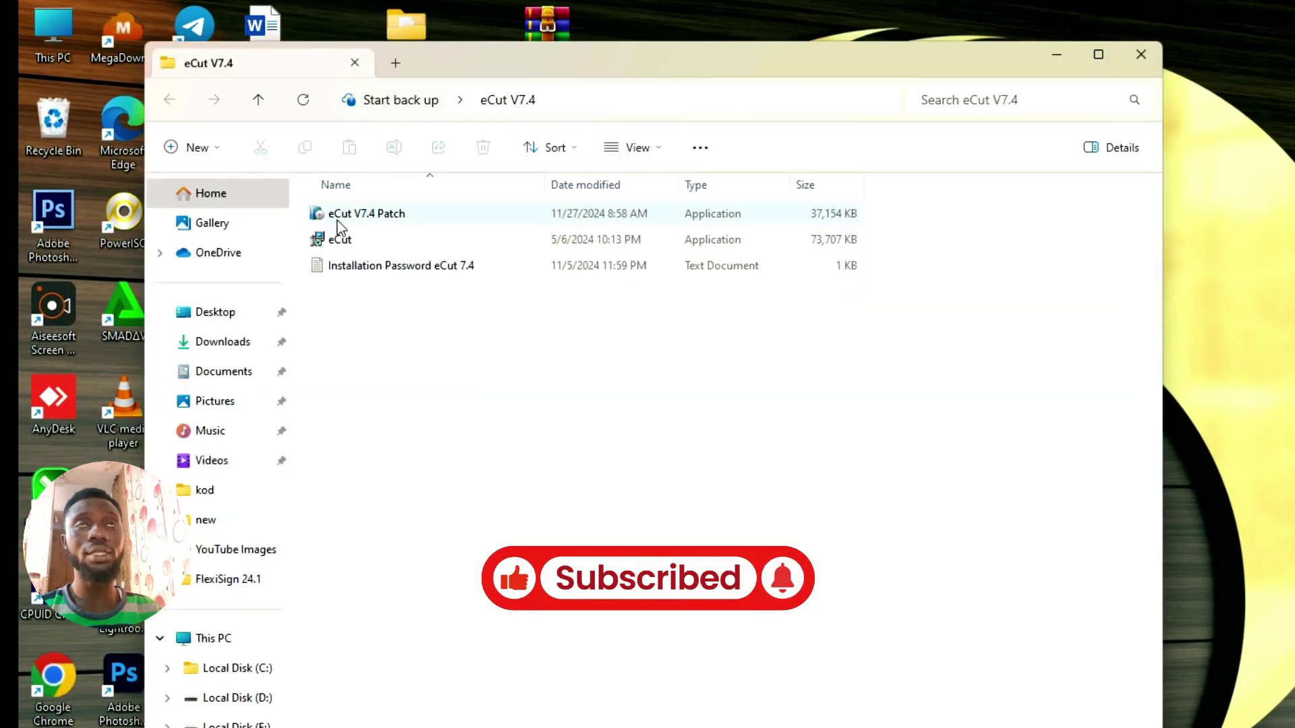
{"action": "double_click", "coordinate": [339, 238]}
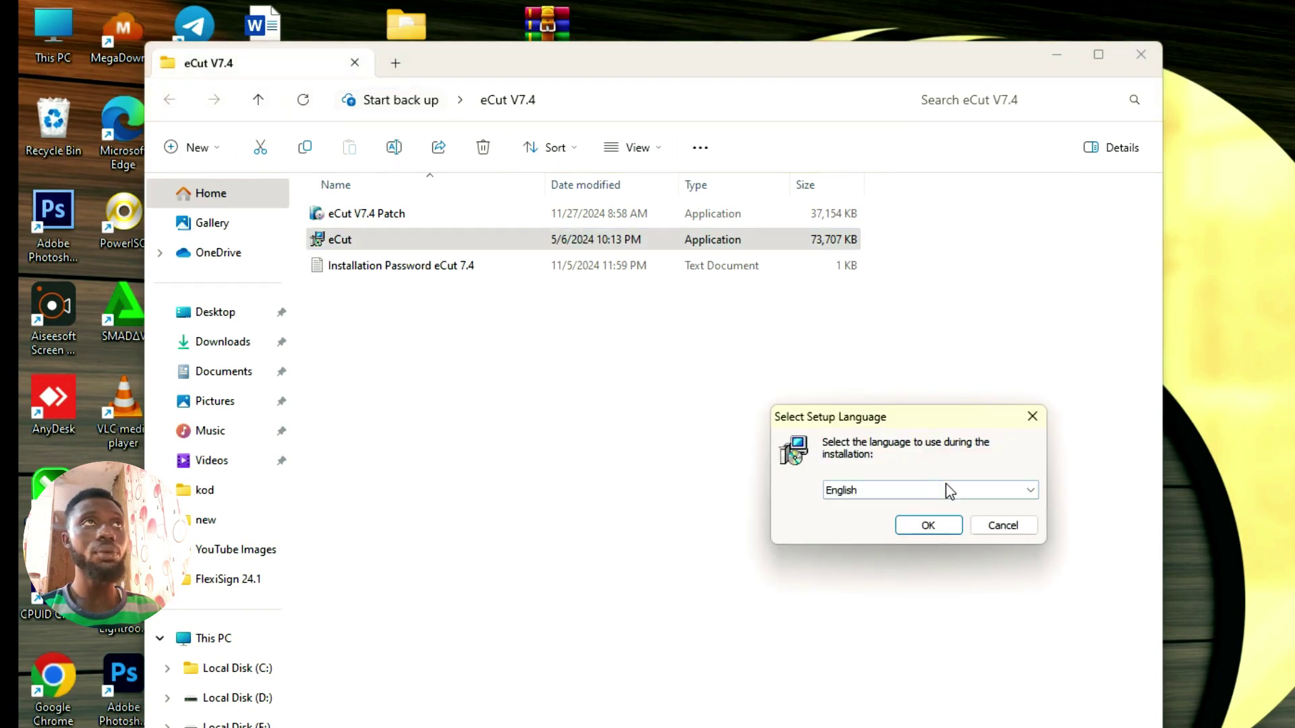
{"action": "left_click", "coordinate": [936, 526]}
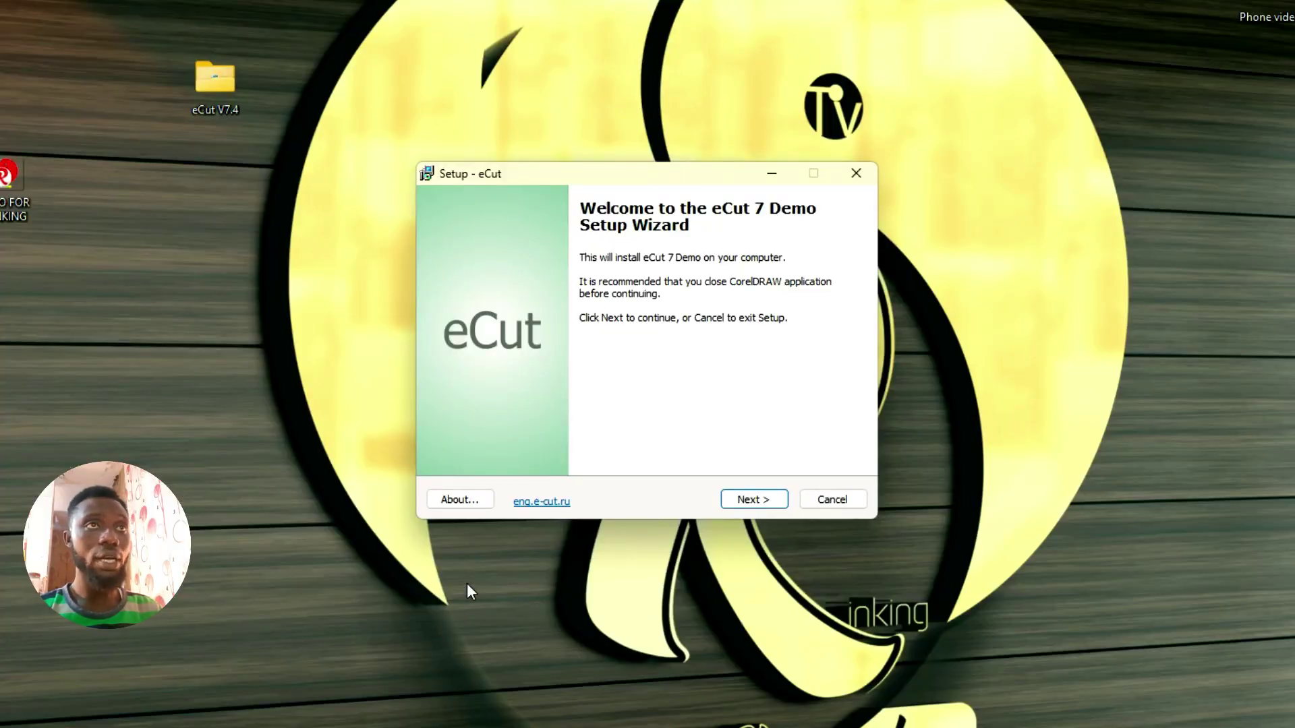
{"action": "left_click", "coordinate": [526, 503]}
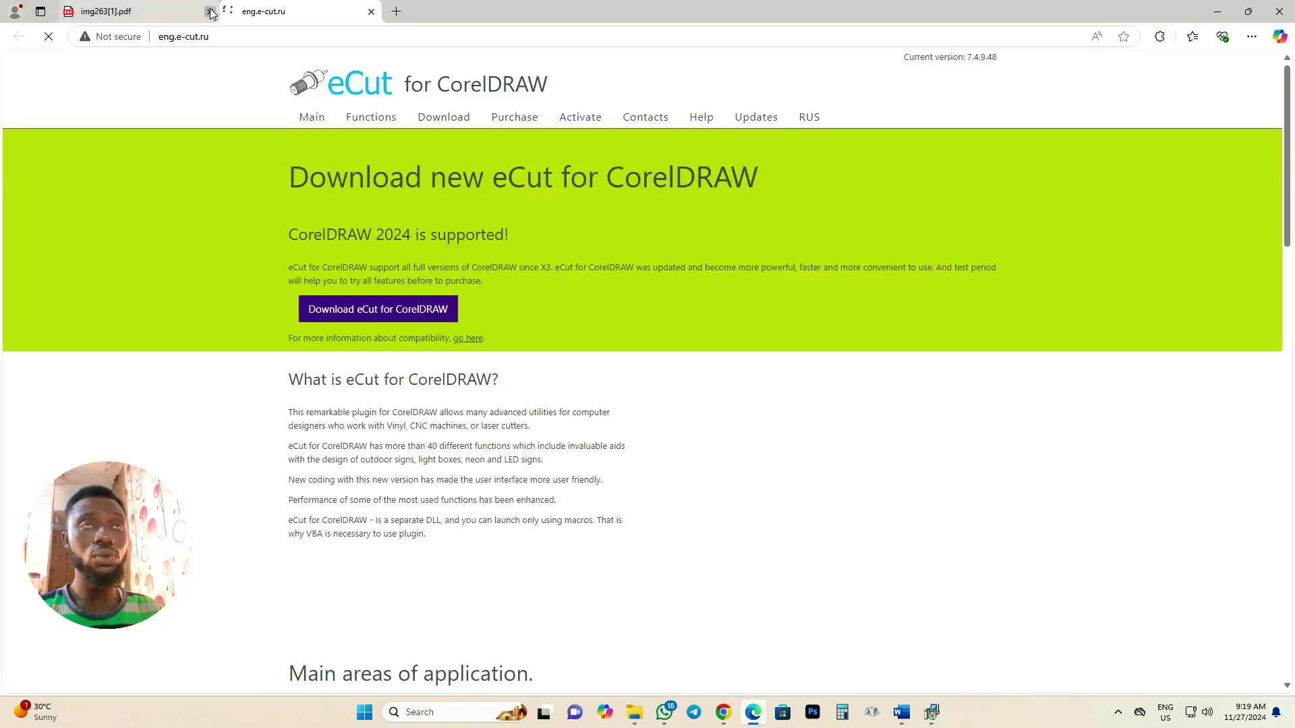
{"action": "left_click", "coordinate": [209, 10]}
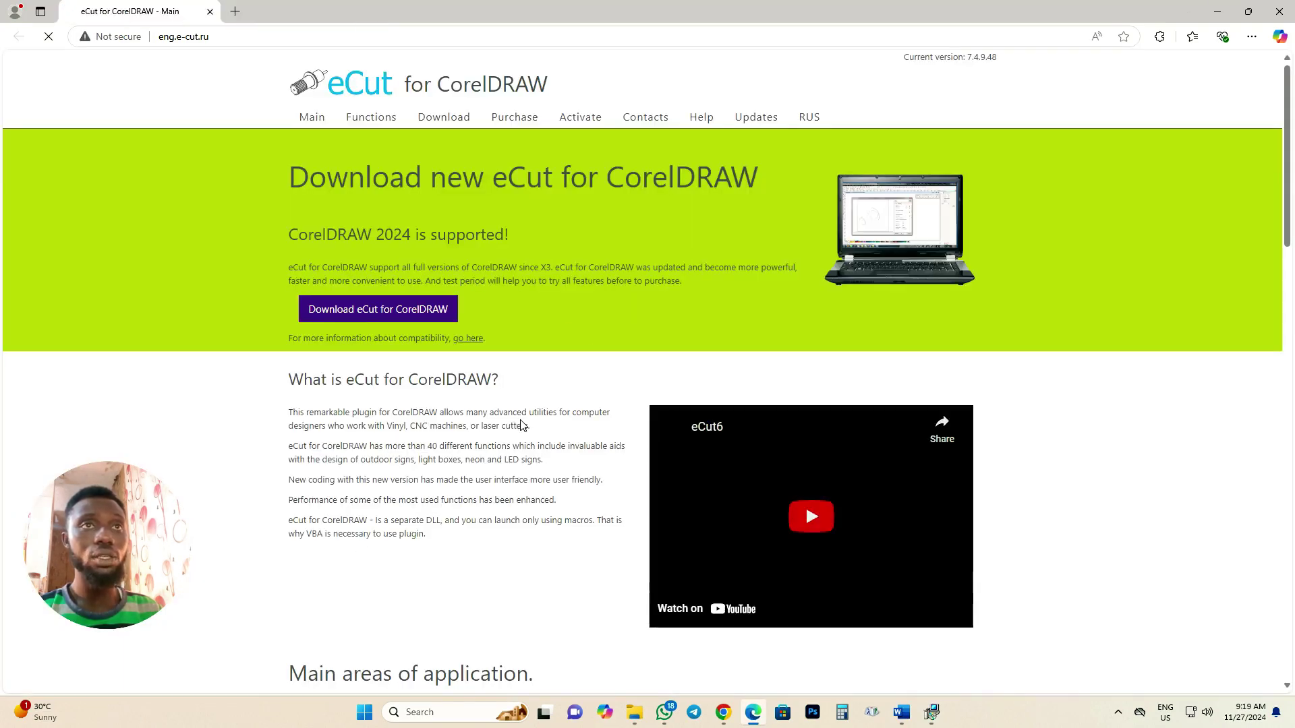
{"action": "scroll", "coordinate": [531, 435], "scroll_direction": "down", "scroll_amount": 1}
{"action": "scroll", "coordinate": [531, 435], "scroll_direction": "down", "scroll_amount": 2}
{"action": "scroll", "coordinate": [531, 435], "scroll_direction": "down", "scroll_amount": 2}
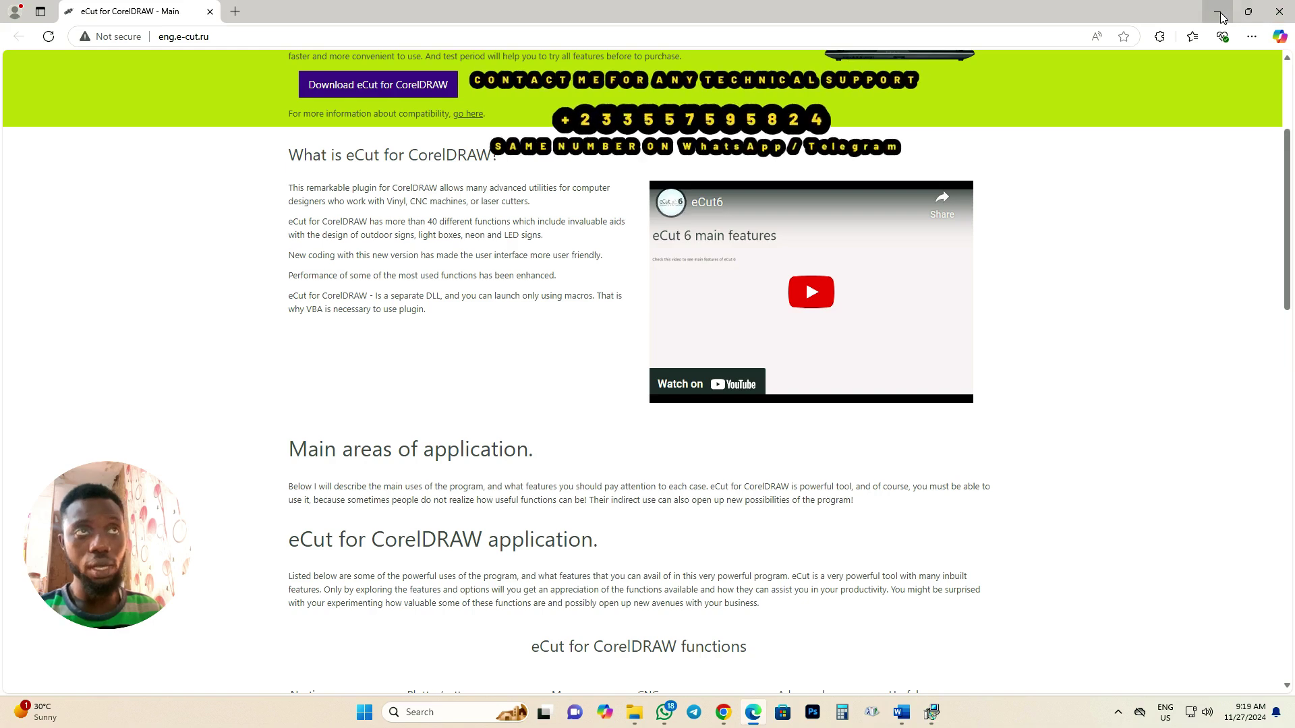
{"action": "left_click", "coordinate": [1278, 11]}
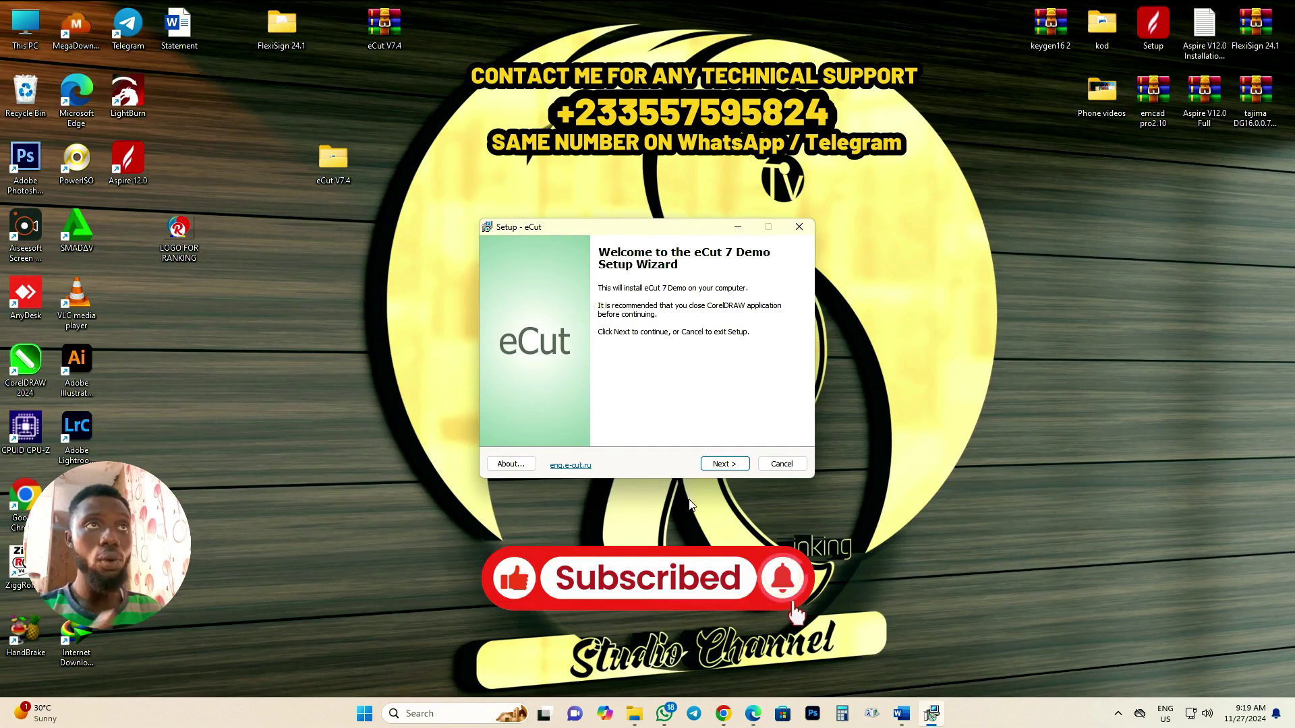
View the detected CorelDRAW versions (2024 64bit checked), then cancel and exit eCut Setup
{"action": "left_click", "coordinate": [724, 464]}
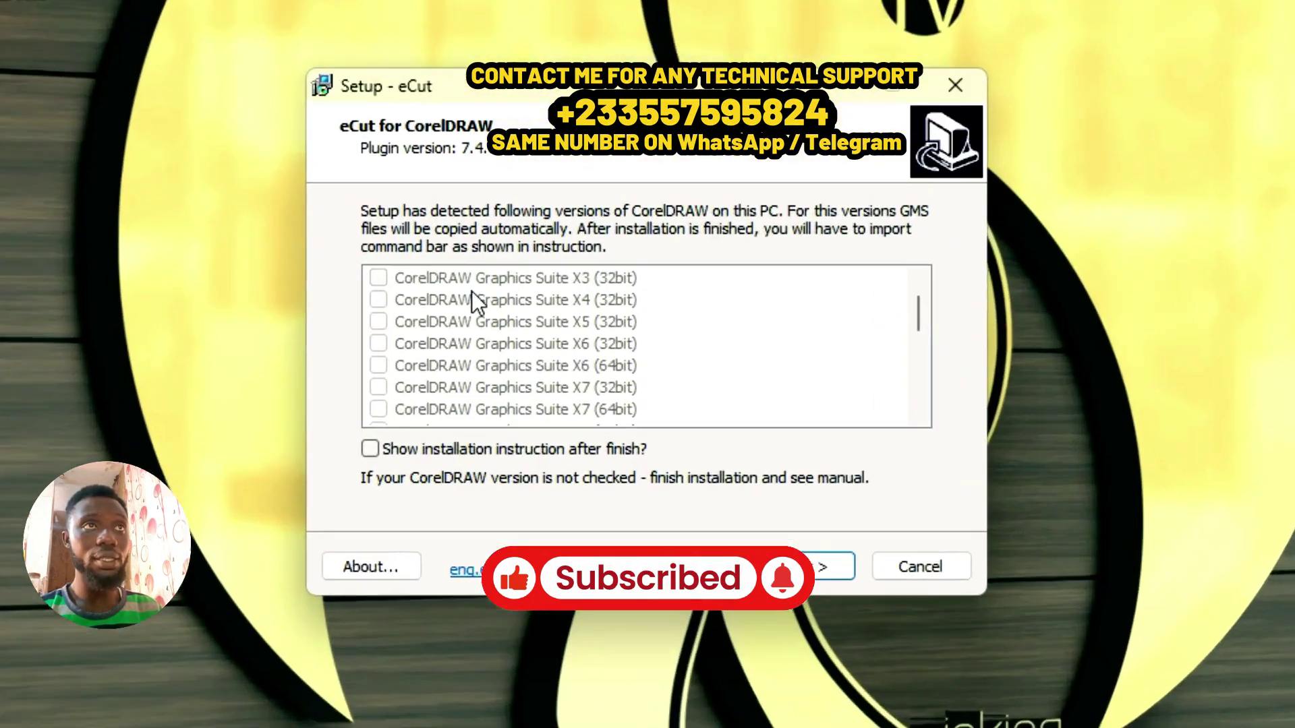
{"action": "scroll", "coordinate": [567, 354], "scroll_direction": "down", "scroll_amount": 3}
{"action": "scroll", "coordinate": [567, 355], "scroll_direction": "down", "scroll_amount": 3}
{"action": "scroll", "coordinate": [491, 356], "scroll_direction": "down", "scroll_amount": 3}
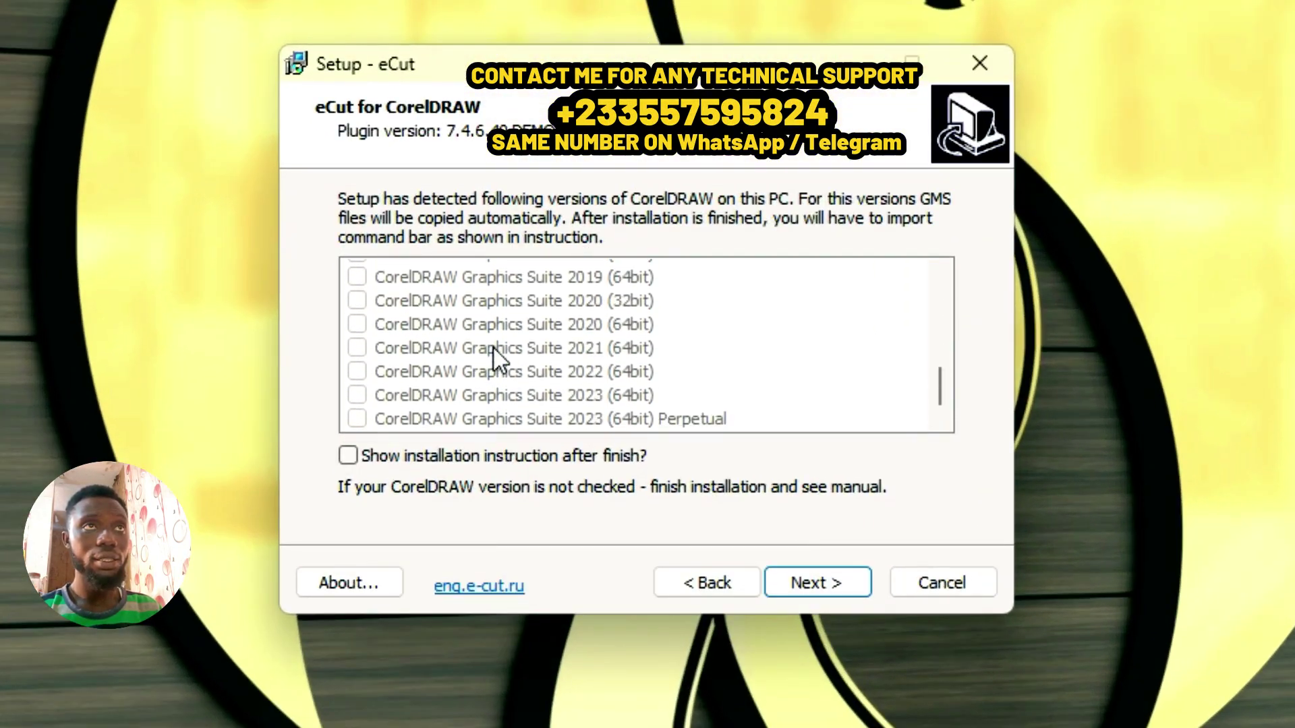
{"action": "scroll", "coordinate": [495, 348], "scroll_direction": "down", "scroll_amount": 2}
{"action": "scroll", "coordinate": [559, 376], "scroll_direction": "up", "scroll_amount": 2}
{"action": "scroll", "coordinate": [559, 375], "scroll_direction": "up", "scroll_amount": 3}
{"action": "scroll", "coordinate": [559, 376], "scroll_direction": "up", "scroll_amount": 1}
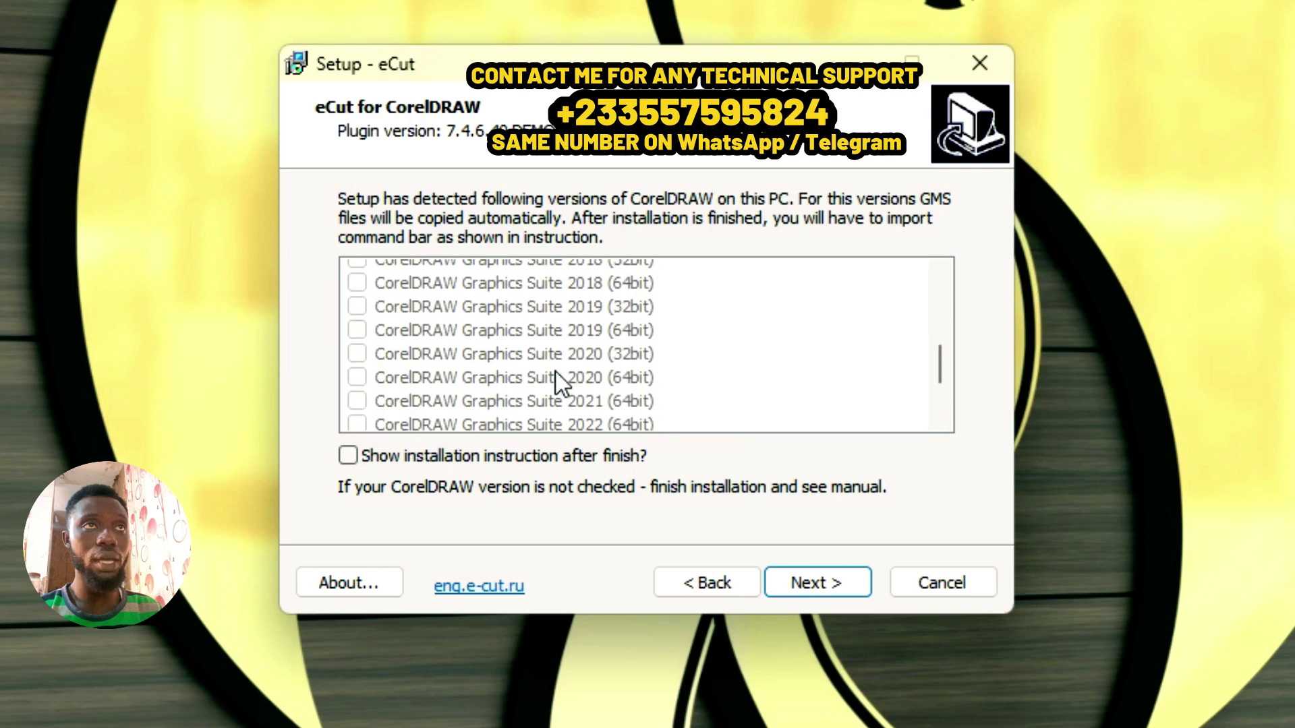
{"action": "scroll", "coordinate": [555, 372], "scroll_direction": "up", "scroll_amount": 3}
{"action": "scroll", "coordinate": [555, 372], "scroll_direction": "up", "scroll_amount": 3}
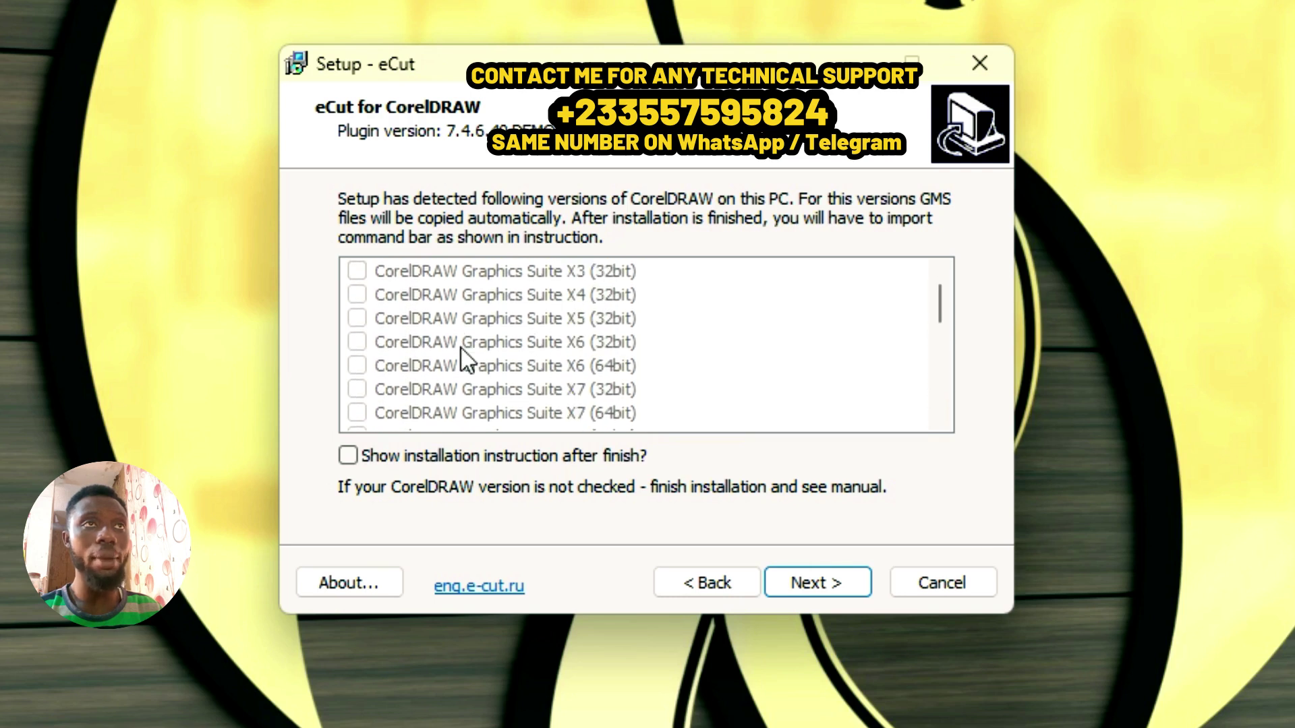
{"action": "scroll", "coordinate": [532, 365], "scroll_direction": "down", "scroll_amount": 3}
{"action": "scroll", "coordinate": [532, 358], "scroll_direction": "down", "scroll_amount": 3}
{"action": "scroll", "coordinate": [533, 357], "scroll_direction": "down", "scroll_amount": 3}
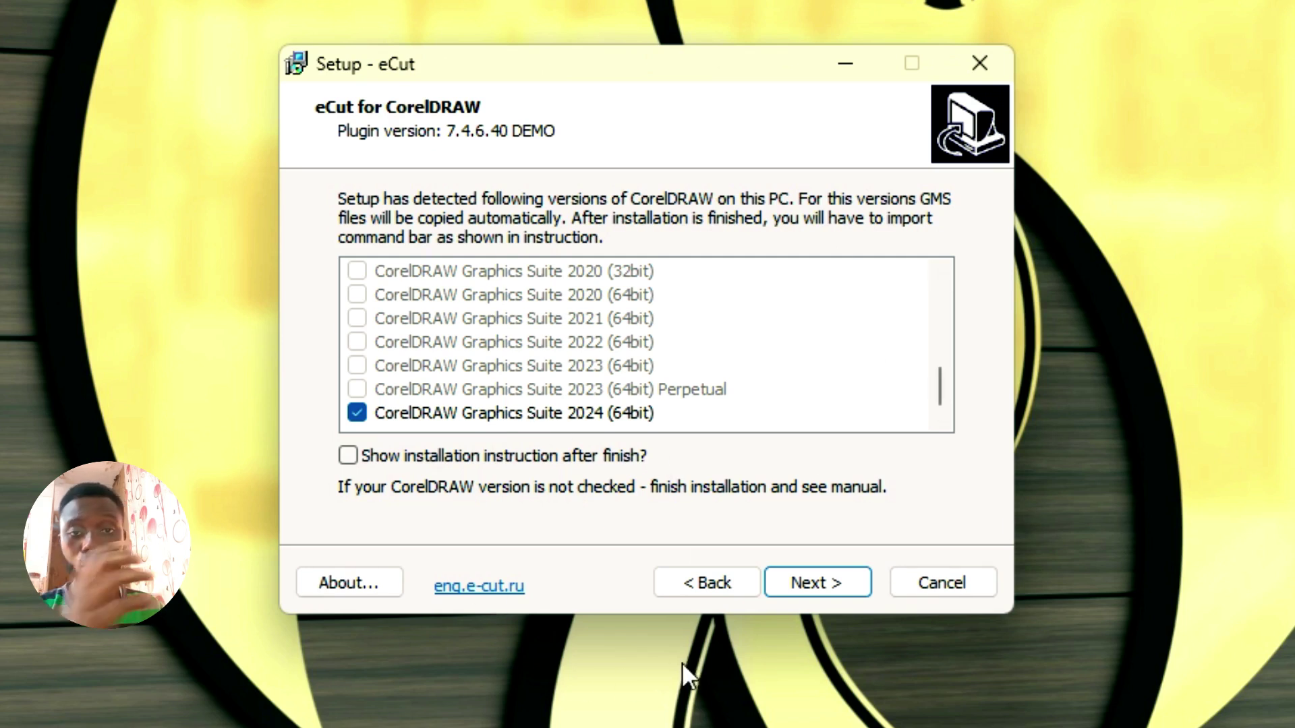
{"action": "left_click", "coordinate": [961, 594]}
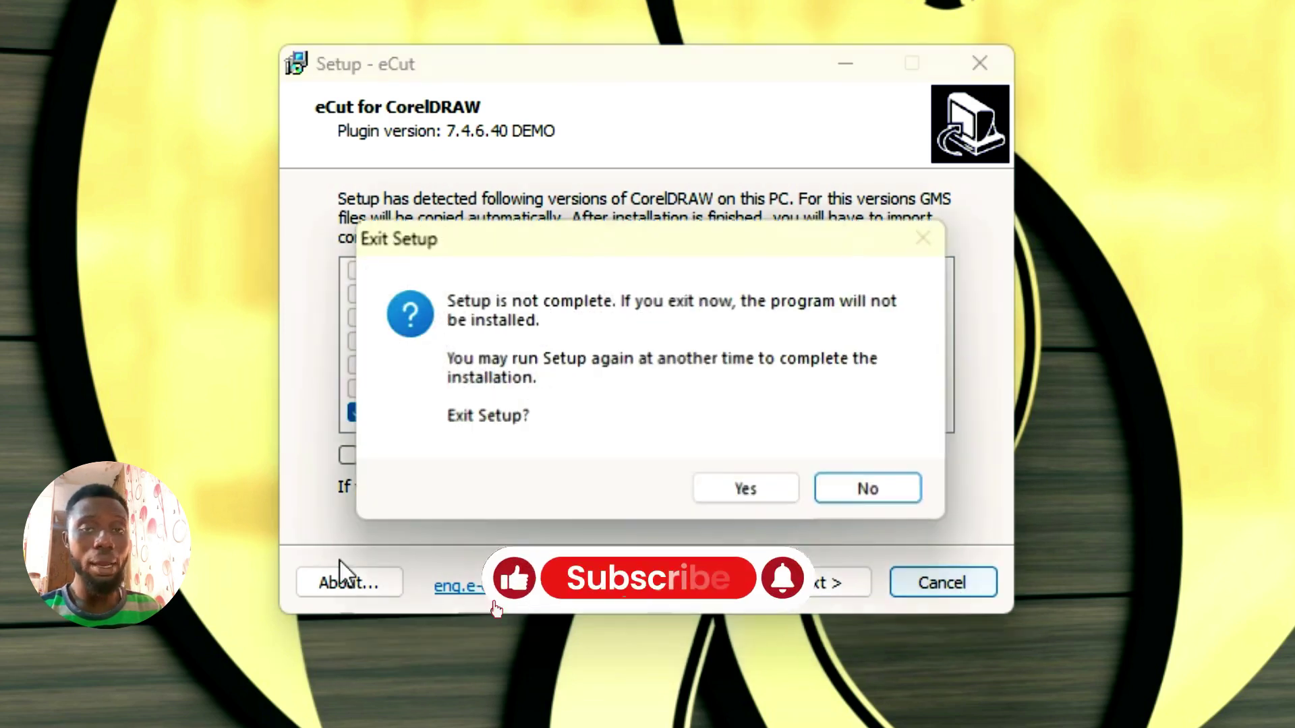
{"action": "left_click", "coordinate": [757, 493]}
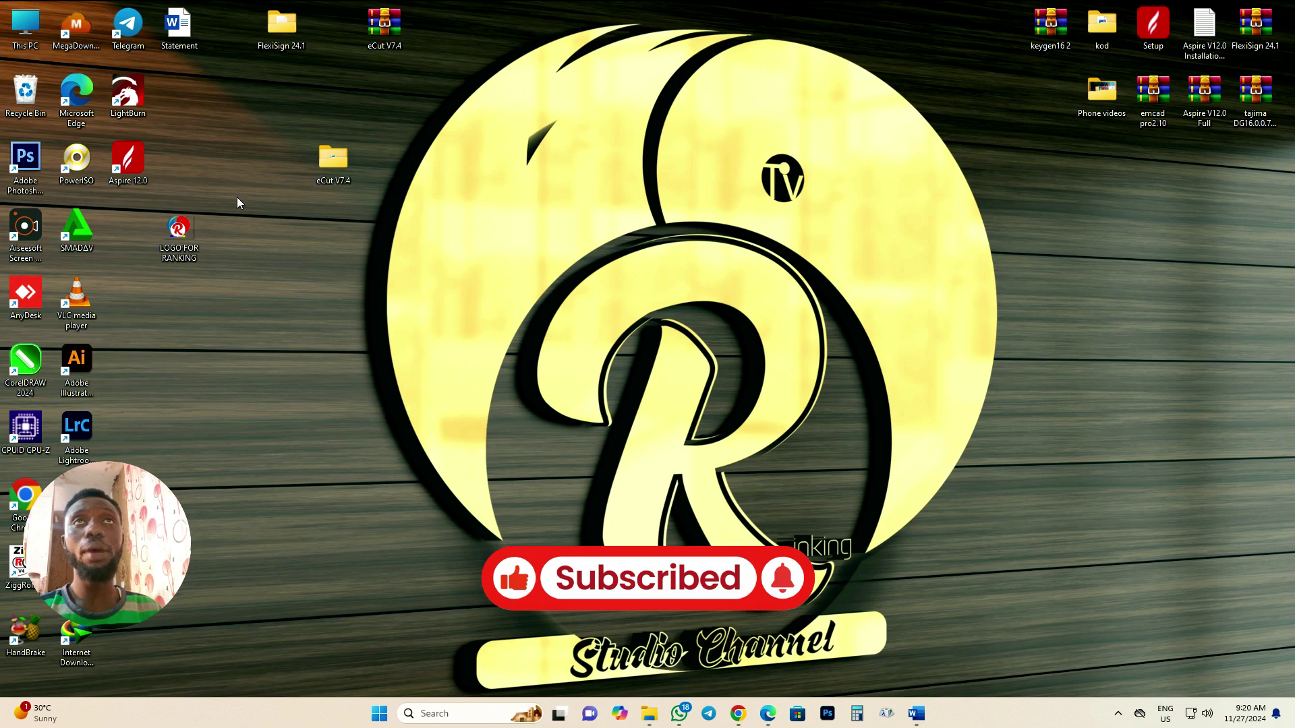
Browse to C:\eCut\eCut\CorelDRAW Toolbar in File Explorer
{"action": "double_click", "coordinate": [20, 38]}
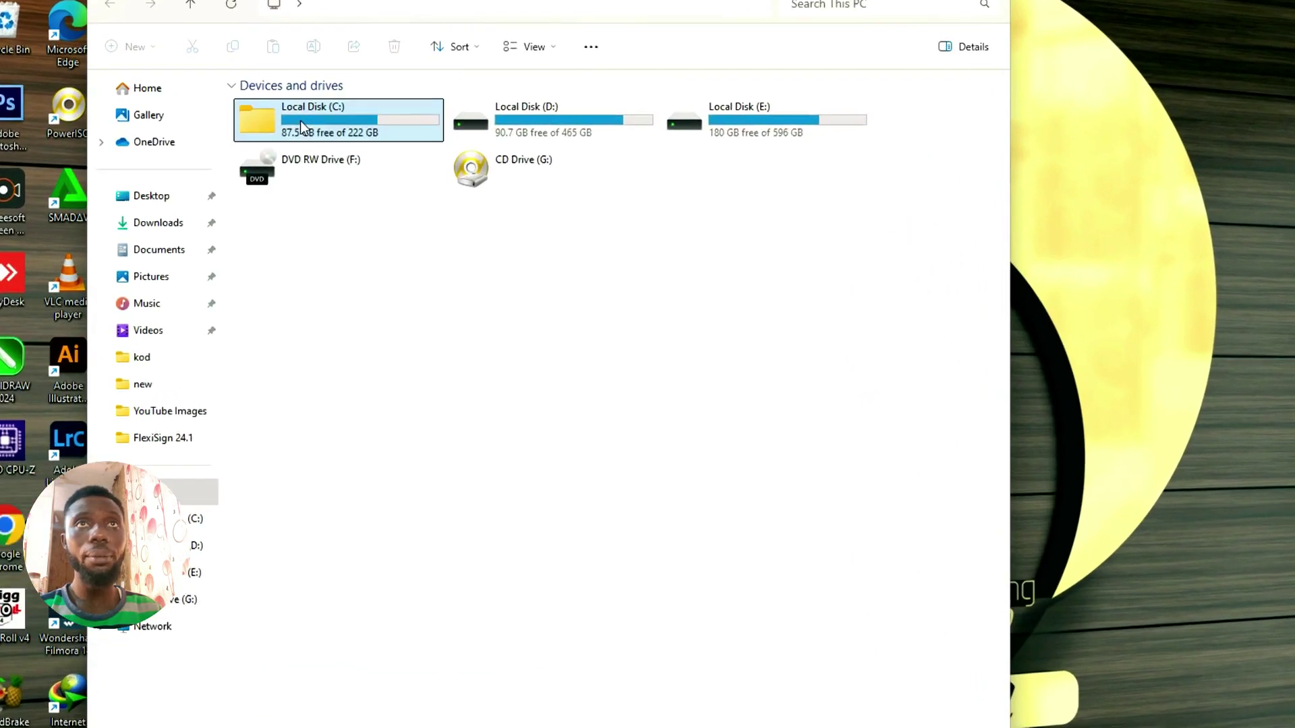
{"action": "double_click", "coordinate": [300, 120]}
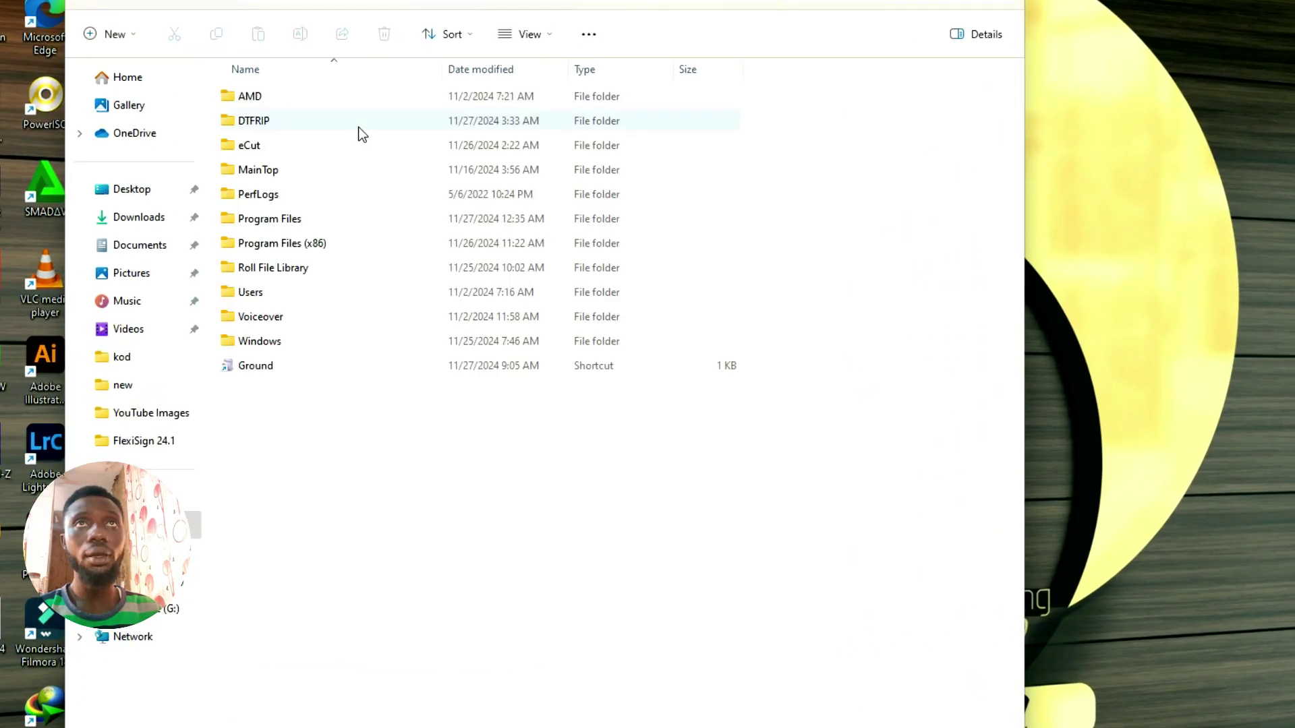
{"action": "double_click", "coordinate": [290, 217]}
{"action": "key", "text": "alt+Left"}
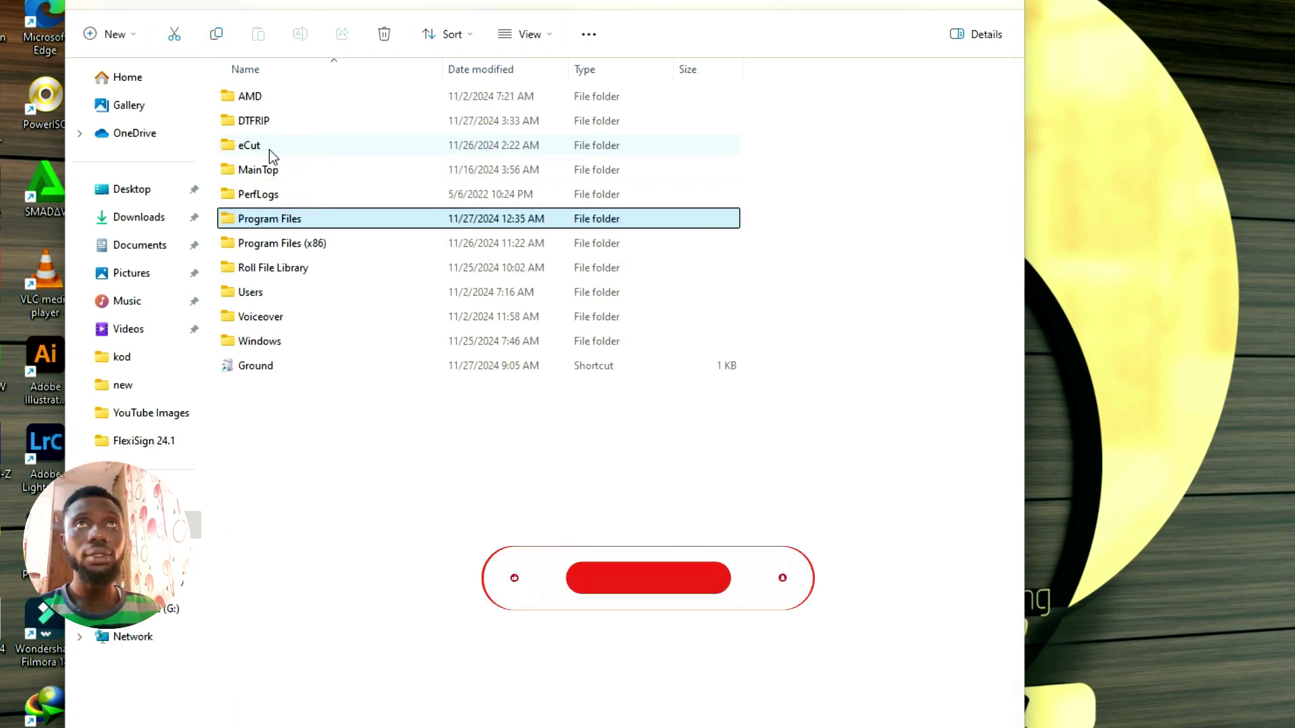
{"action": "double_click", "coordinate": [269, 150]}
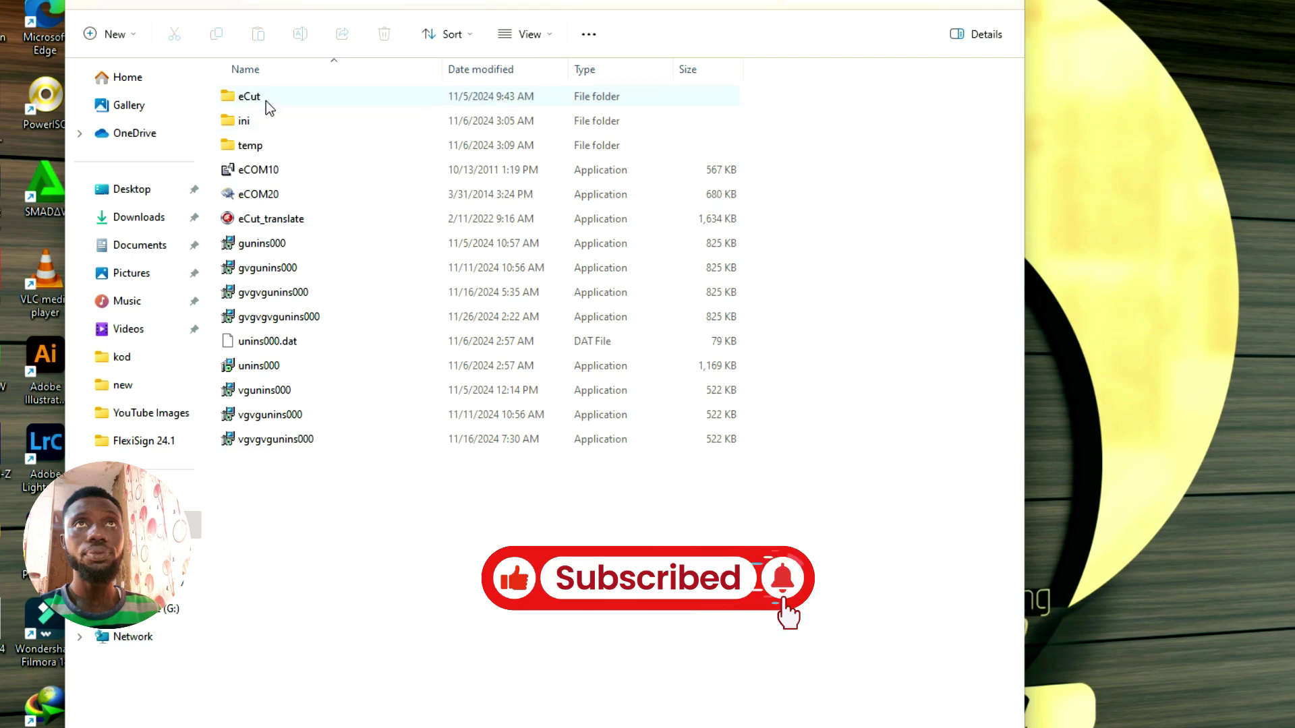
{"action": "double_click", "coordinate": [266, 100]}
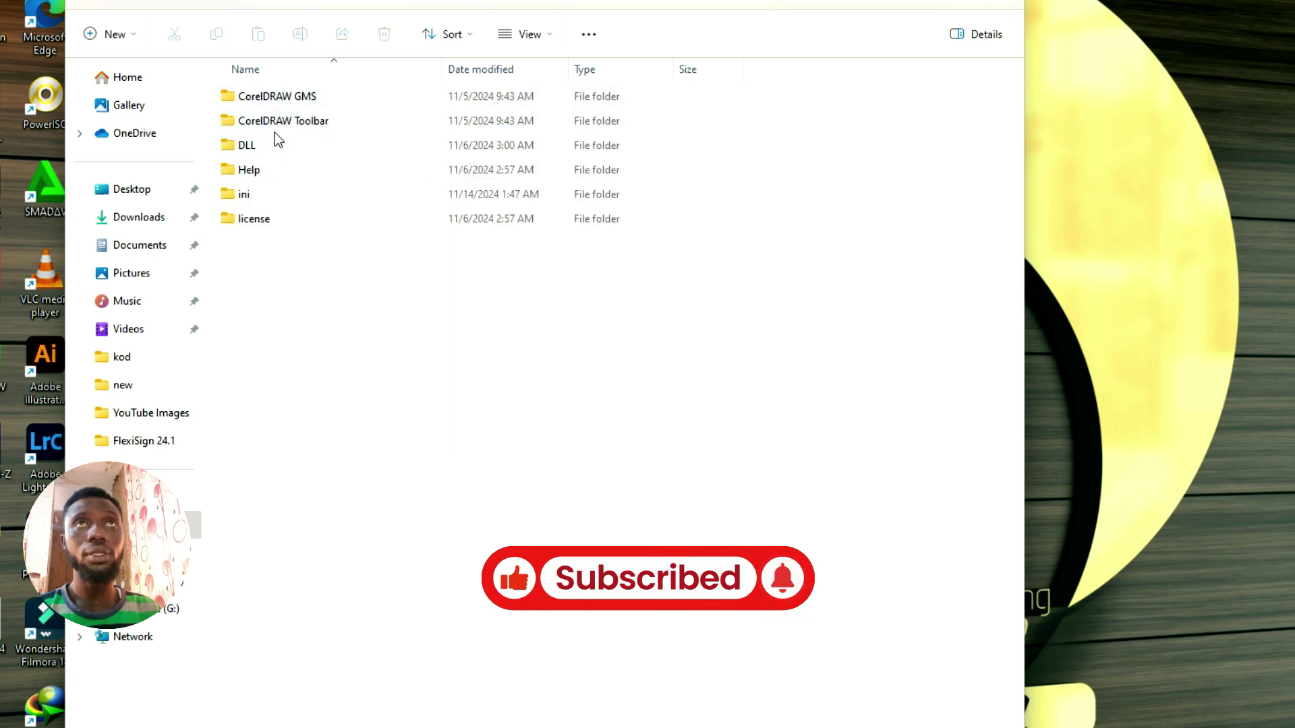
{"action": "double_click", "coordinate": [282, 120]}
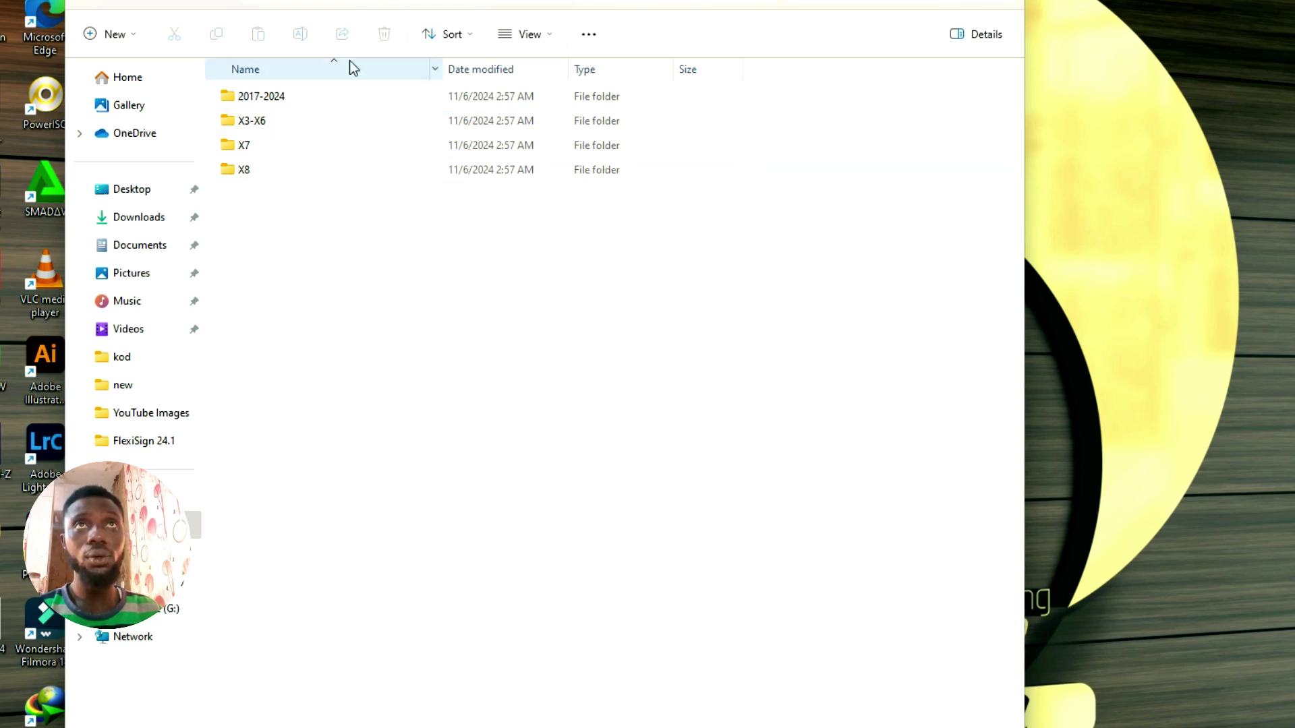
Inspect the X8 and 2017-2024 toolbar subfolders, returning to CorelDRAW Toolbar each time
{"action": "double_click", "coordinate": [243, 170]}
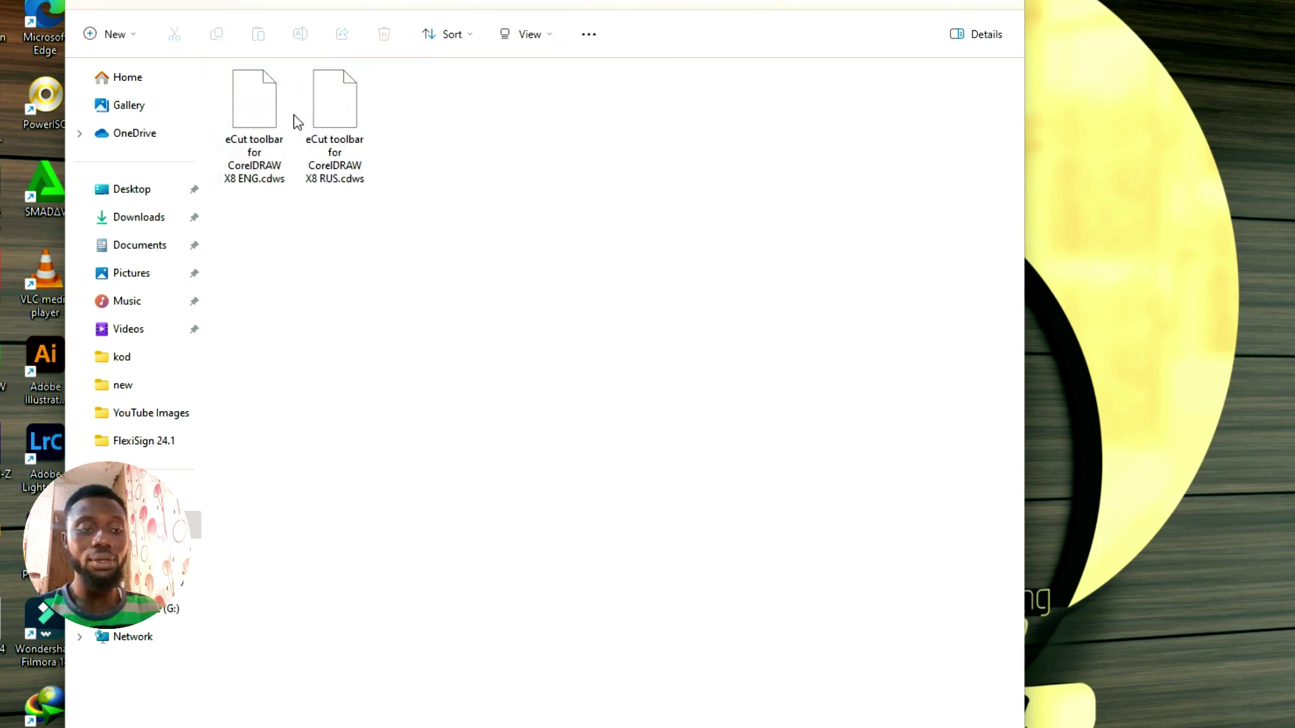
{"action": "key", "text": "BackSpace"}
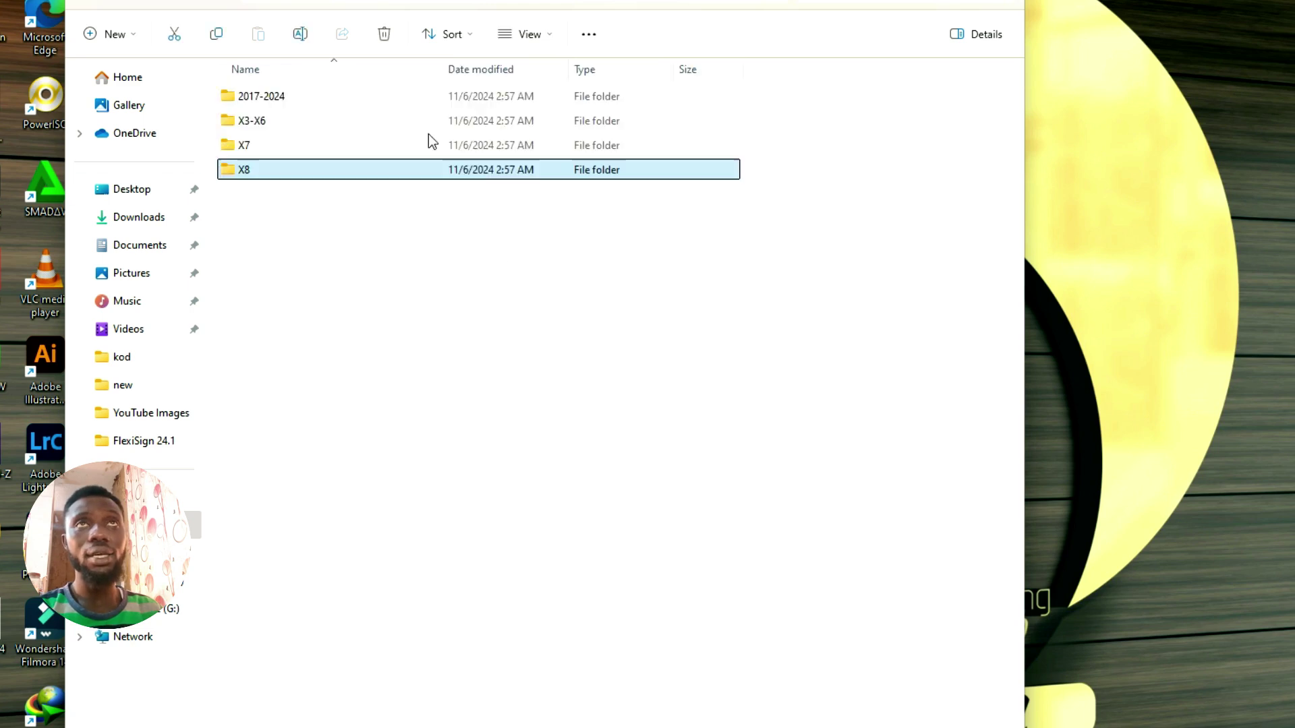
{"action": "double_click", "coordinate": [260, 95]}
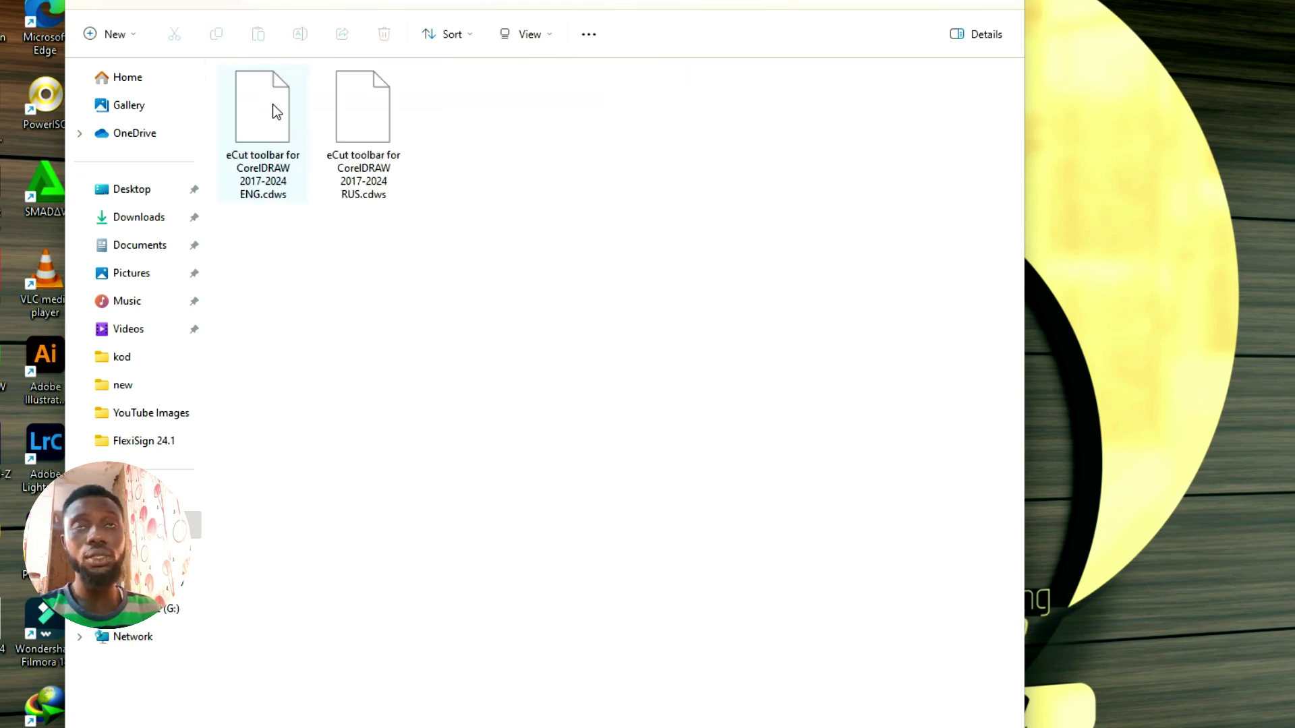
{"action": "key", "text": "BackSpace"}
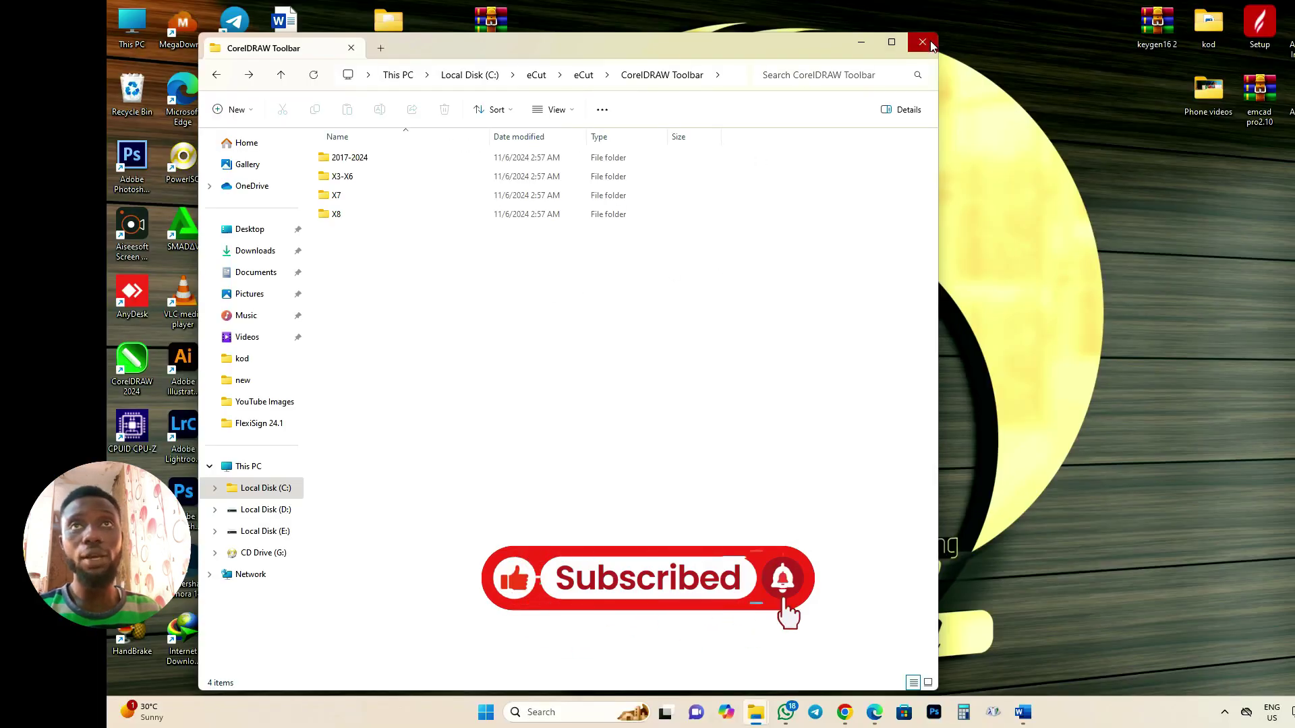
Close File Explorer, start CorelDRAW 2024, and open Control Panel's Network and Sharing Centre
{"action": "left_click", "coordinate": [922, 41]}
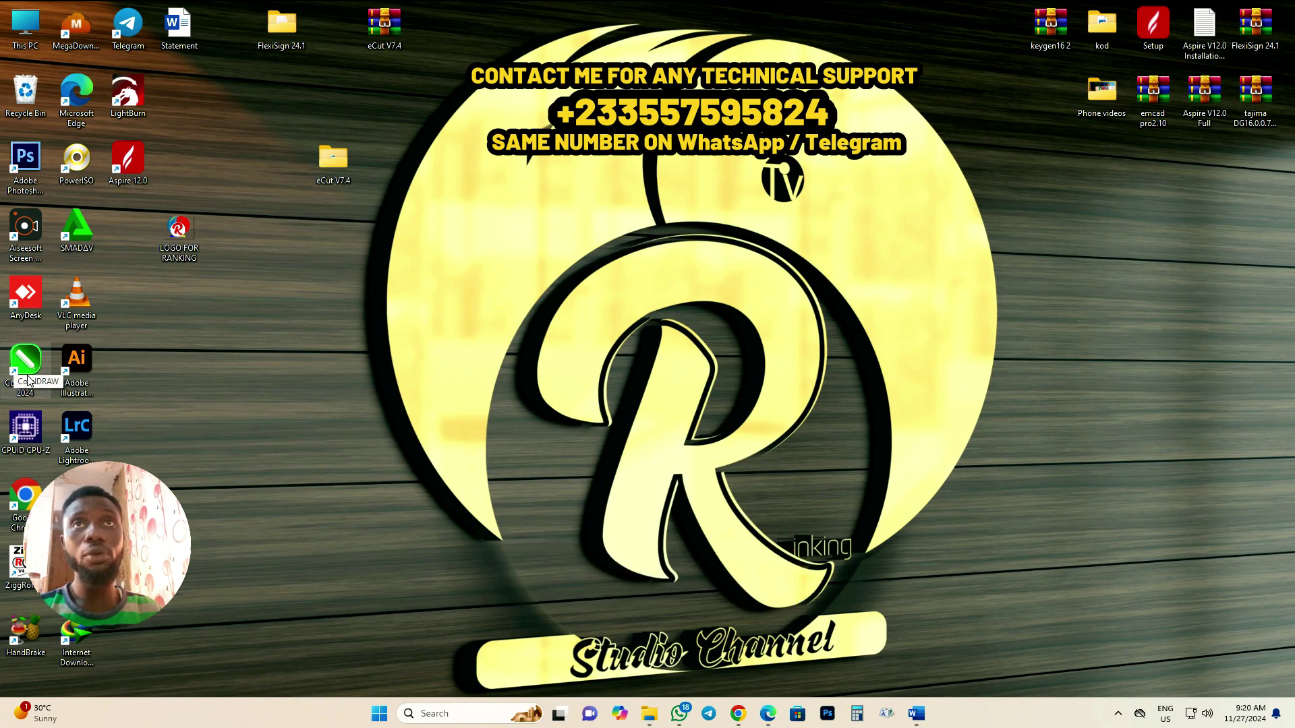
{"action": "left_click", "coordinate": [30, 369]}
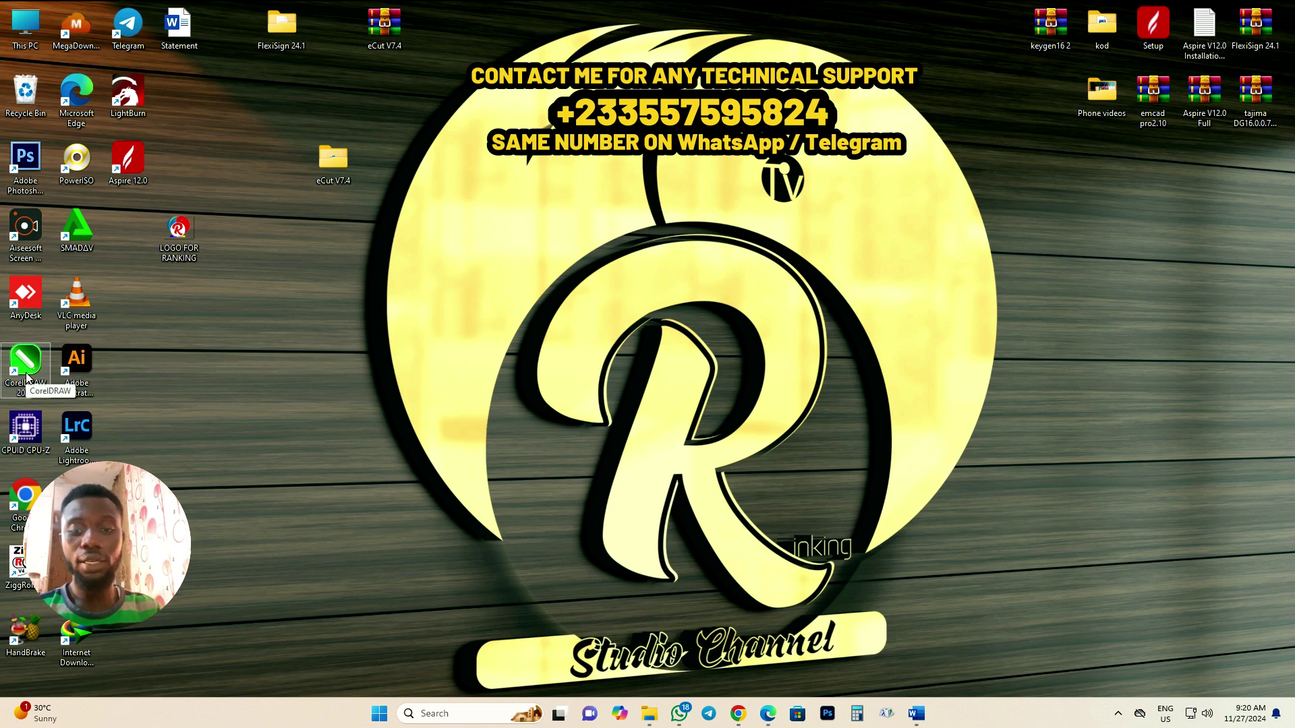
{"action": "key", "text": "super+r"}
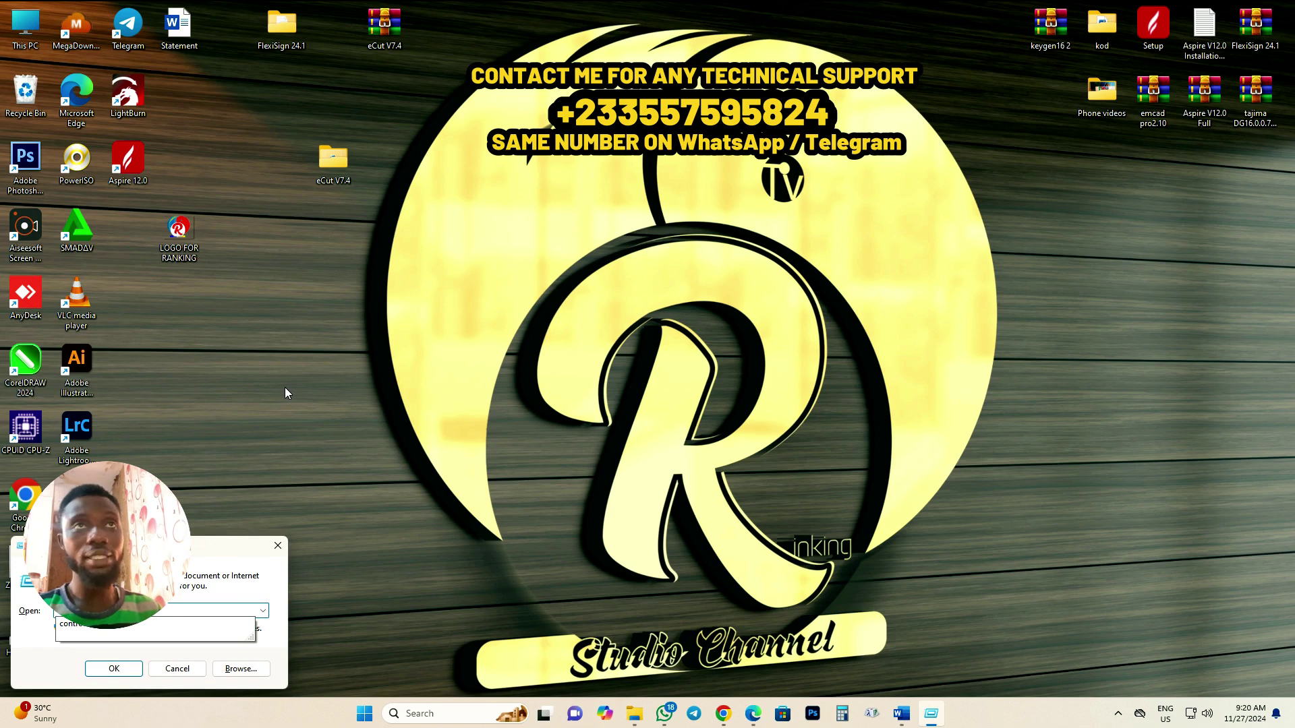
{"action": "type", "text": "ol"}
{"action": "key", "text": "Return"}
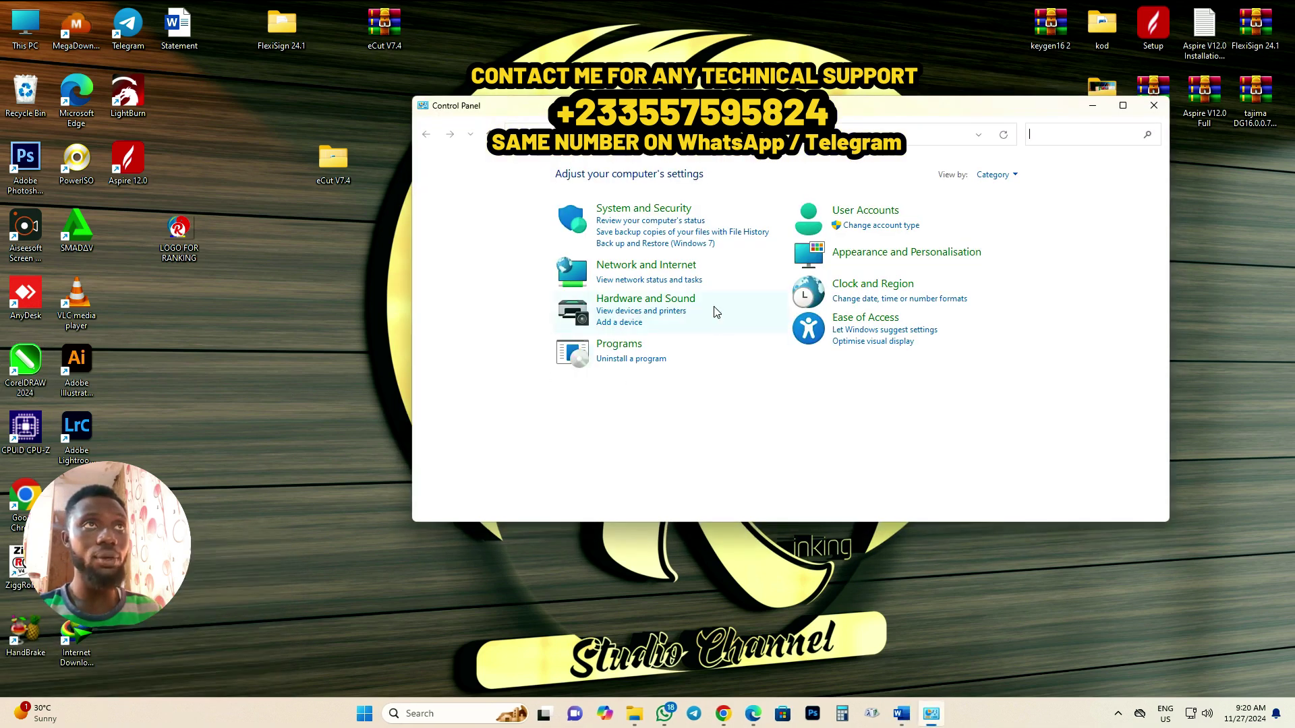
{"action": "left_click", "coordinate": [640, 279]}
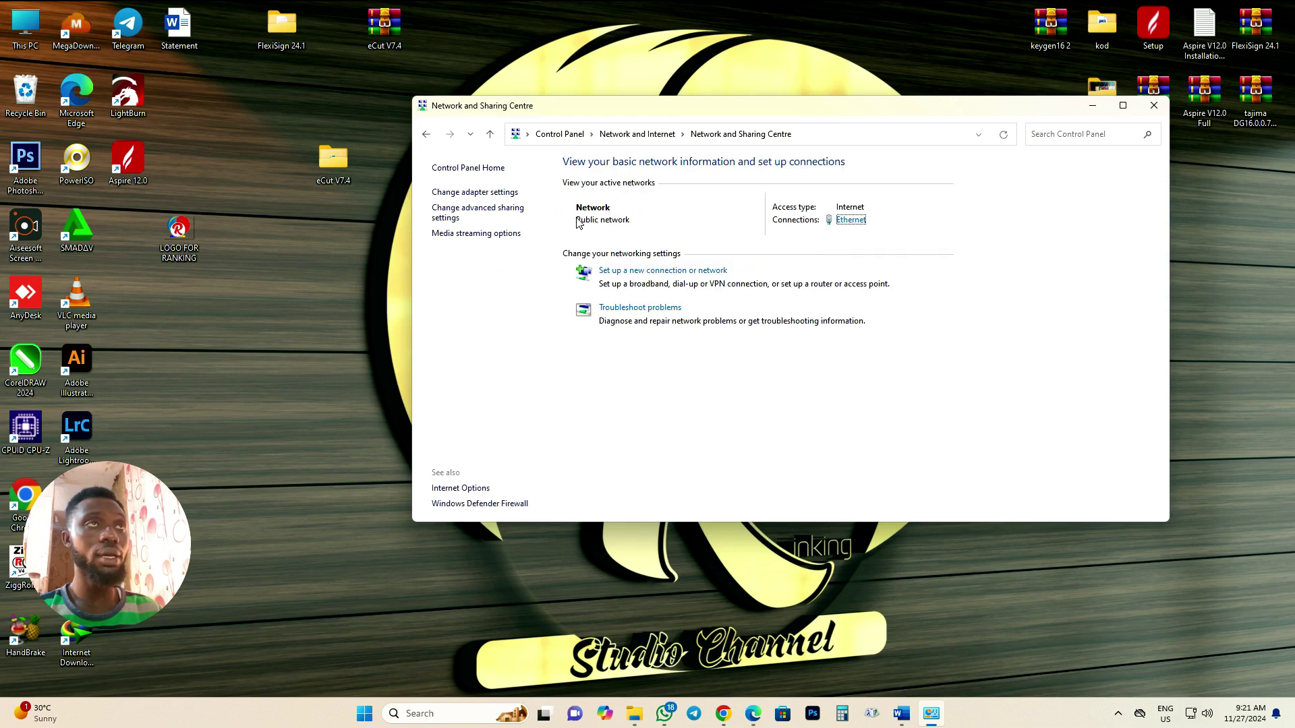
Disable Ethernet, continue into CorelDRAW without signing in, then re-enable Ethernet
{"action": "left_click", "coordinate": [475, 193]}
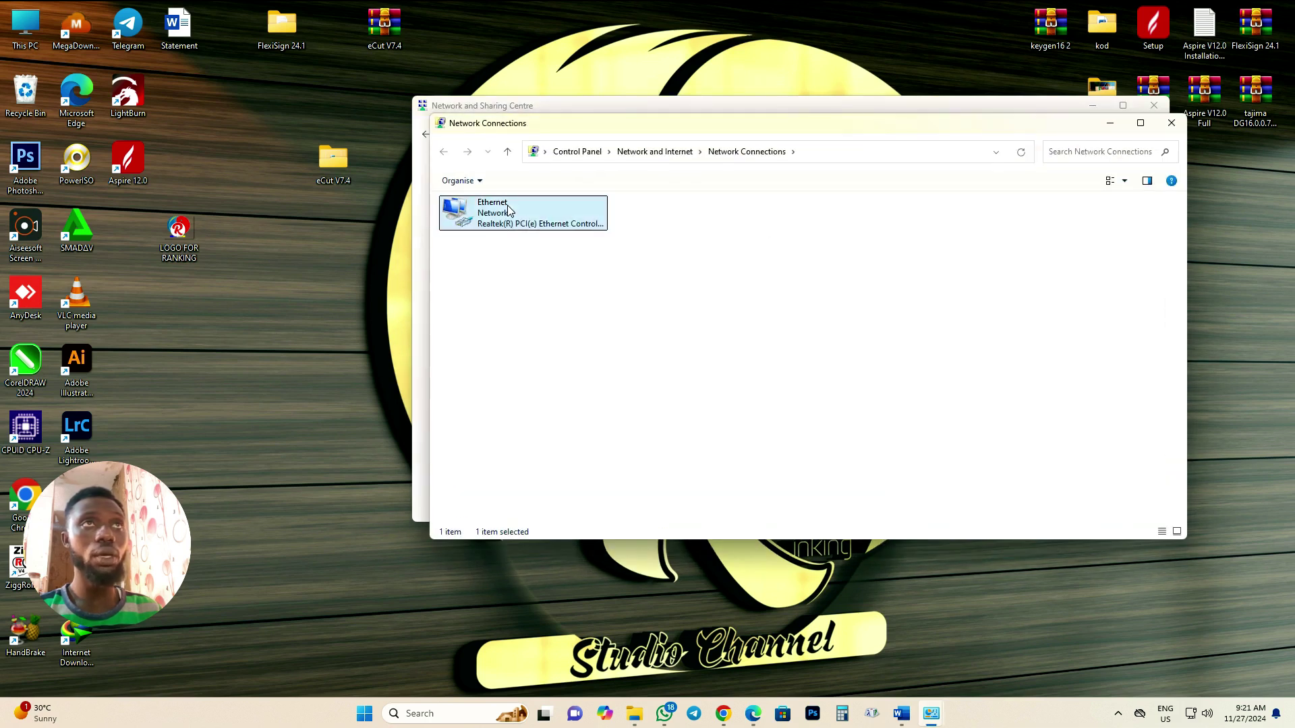
{"action": "right_click", "coordinate": [526, 212]}
{"action": "left_click", "coordinate": [544, 216]}
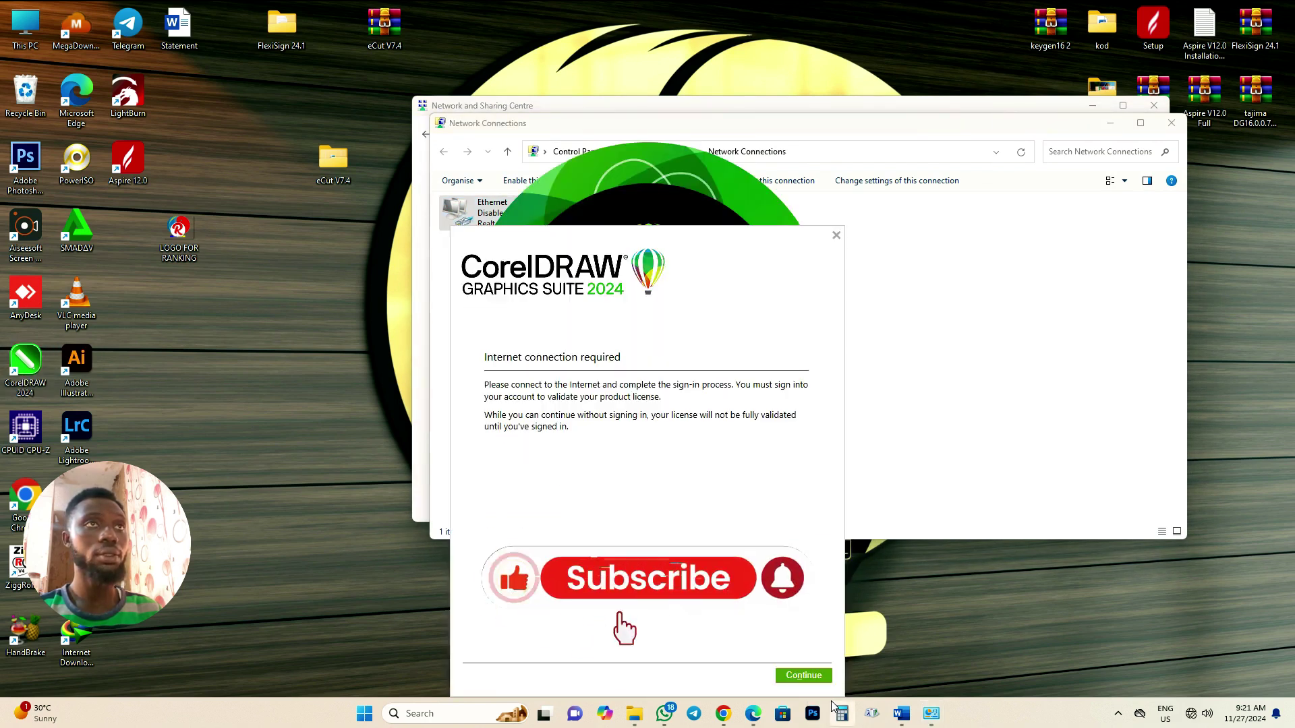
{"action": "left_click", "coordinate": [803, 675]}
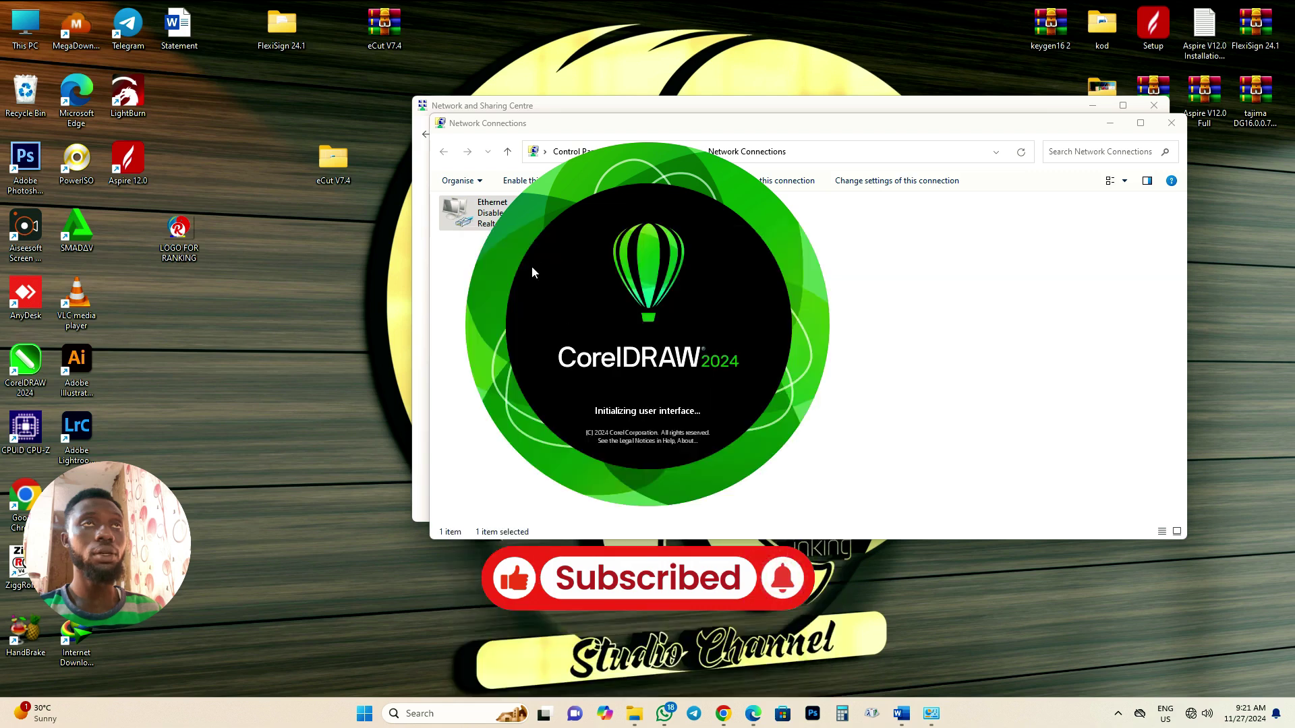
{"action": "right_click", "coordinate": [486, 213]}
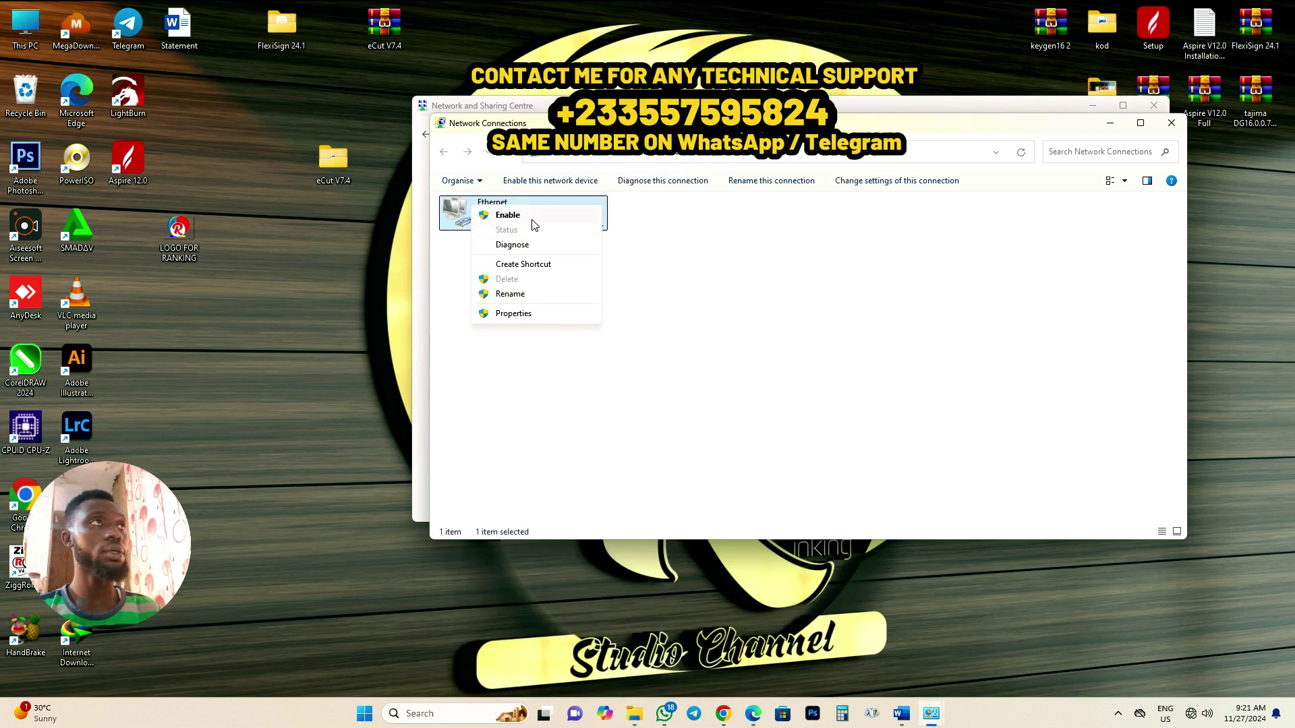
{"action": "left_click", "coordinate": [534, 216]}
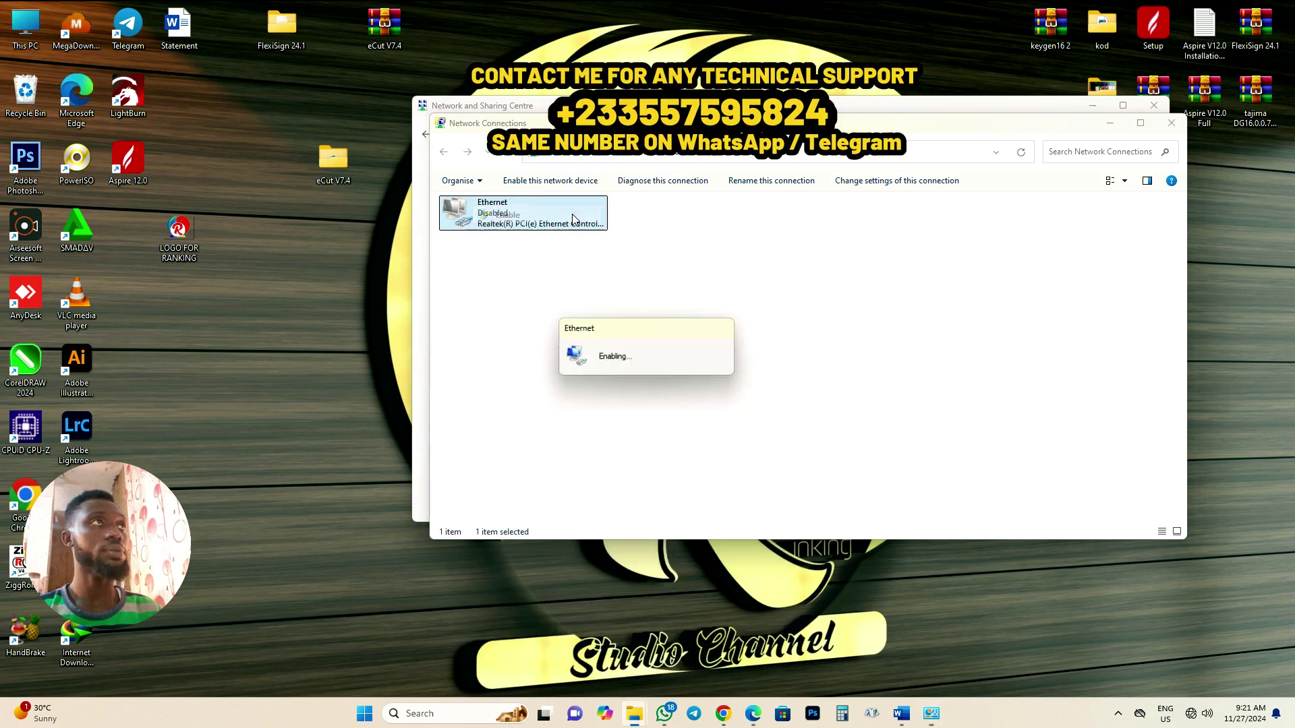
Close Network Connections and start a new CorelDRAW document
{"action": "left_click", "coordinate": [1171, 123]}
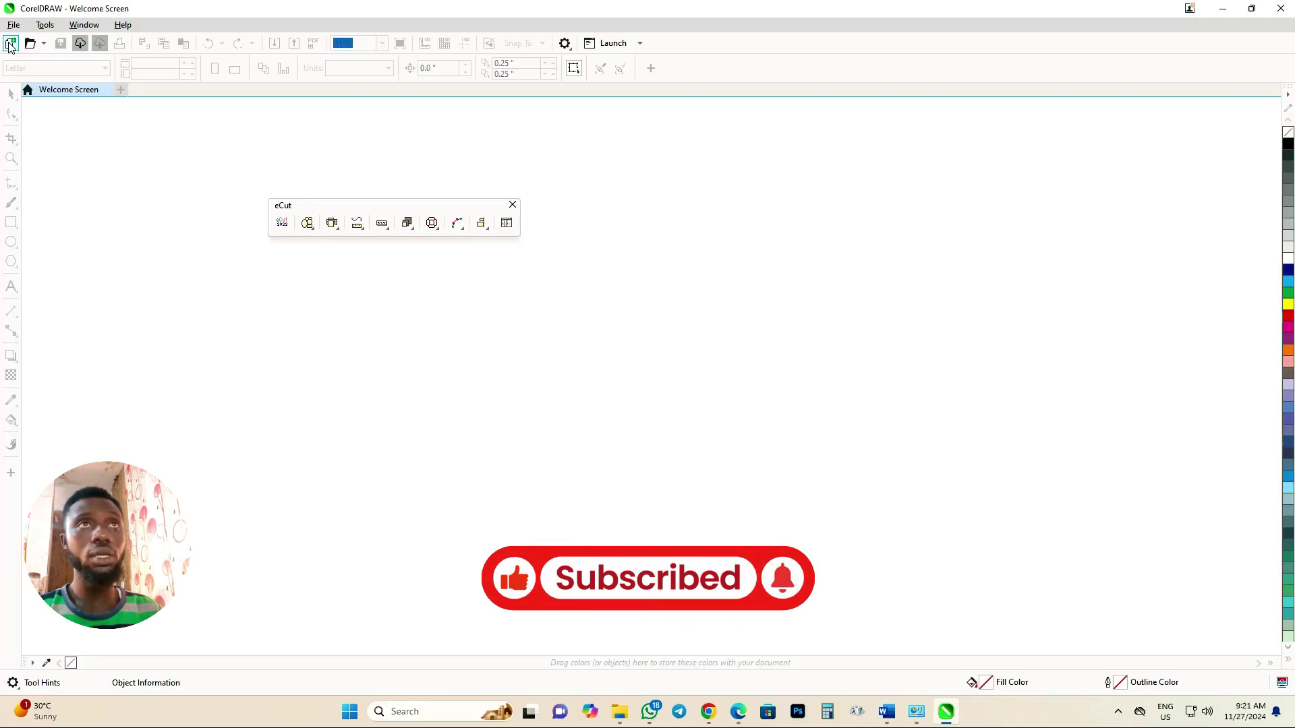
{"action": "left_click", "coordinate": [11, 43]}
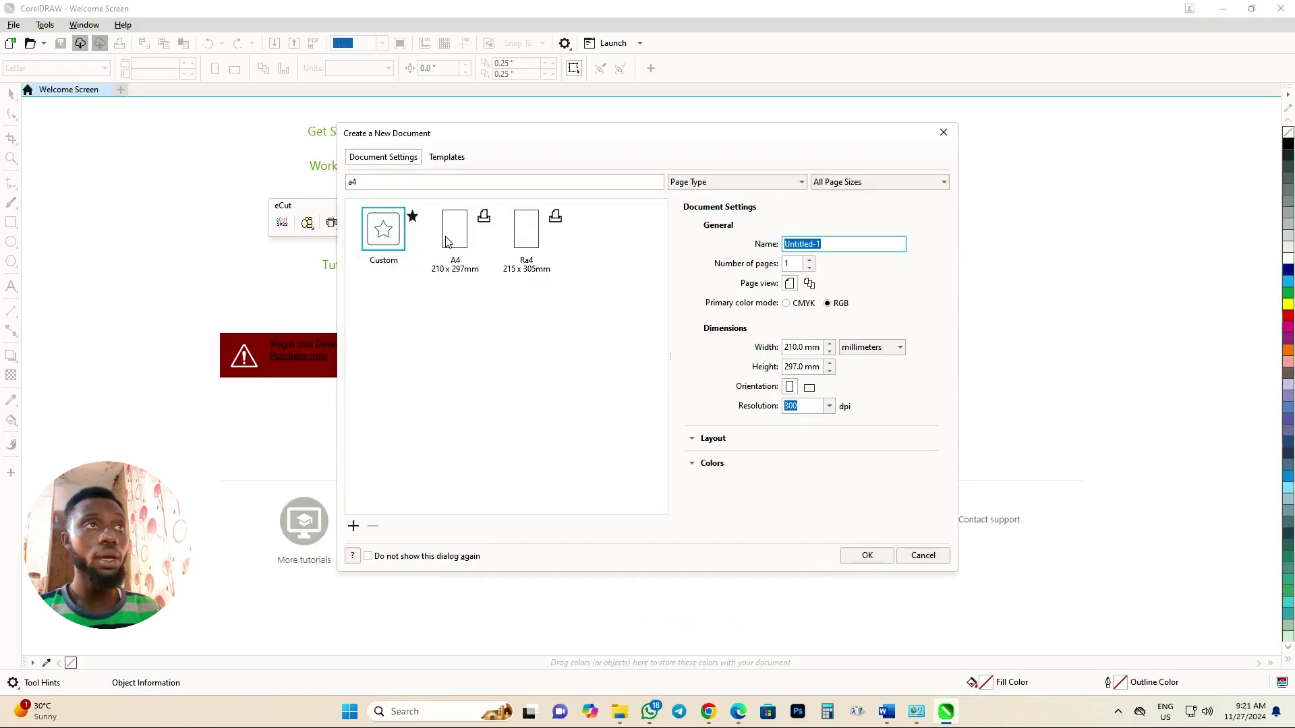
Create the blank A4 document Untitled-1 and move the eCut toolbar away from the page
{"action": "left_click", "coordinate": [868, 554]}
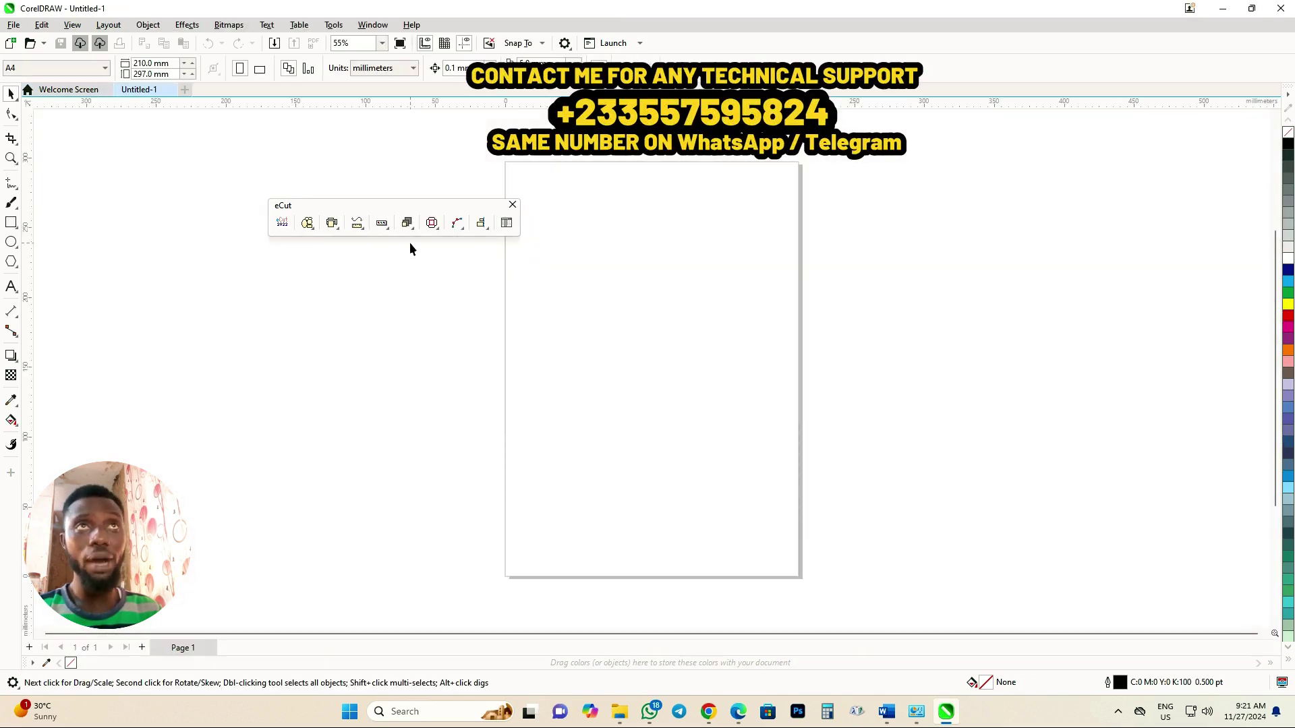
{"action": "left_click_drag", "start_coordinate": [388, 206], "coordinate": [358, 188]}
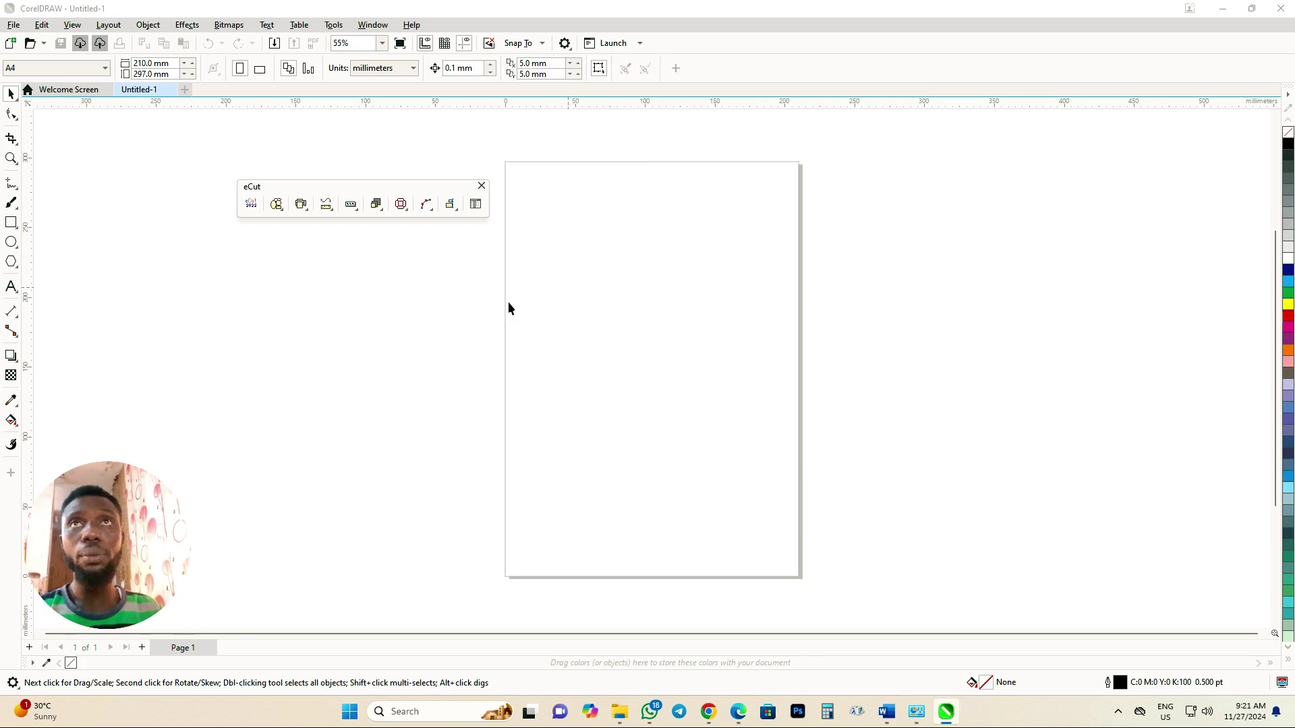
Draw two rows of three rectangles, a small one near the page bottom, and two beside the page
{"action": "left_click", "coordinate": [11, 223]}
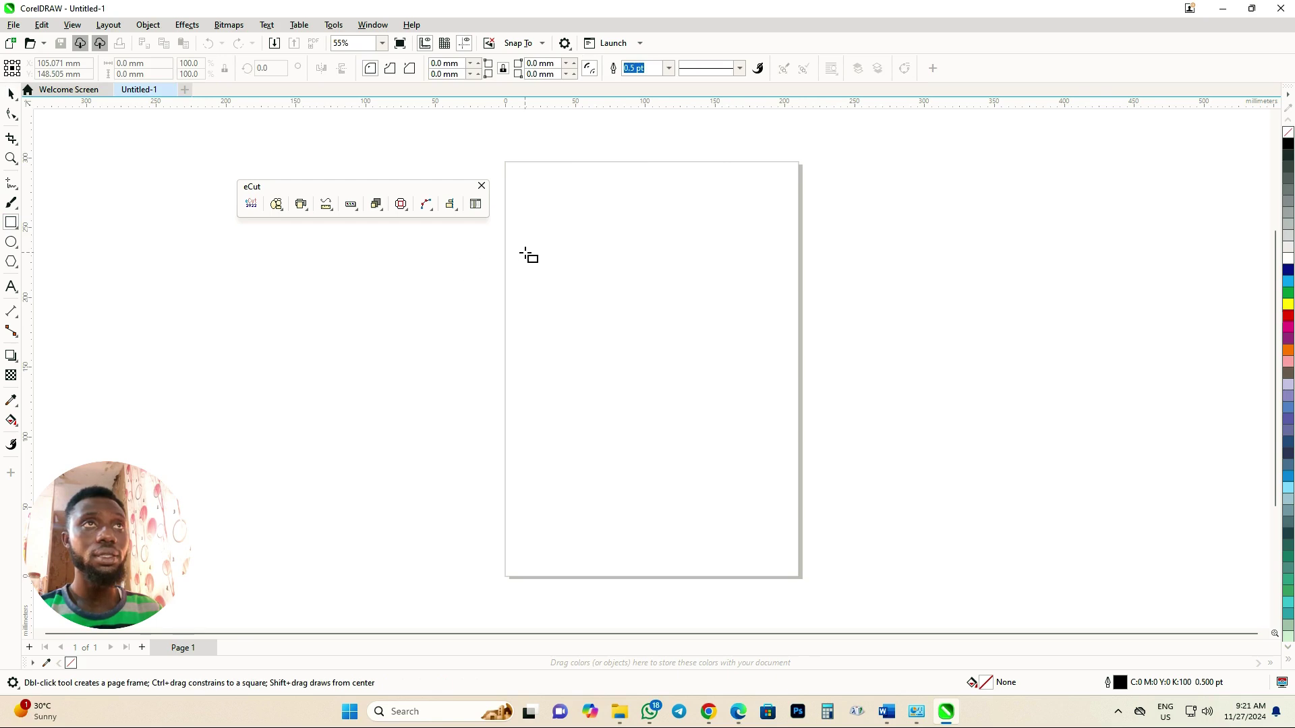
{"action": "left_click_drag", "start_coordinate": [522, 252], "coordinate": [581, 329]}
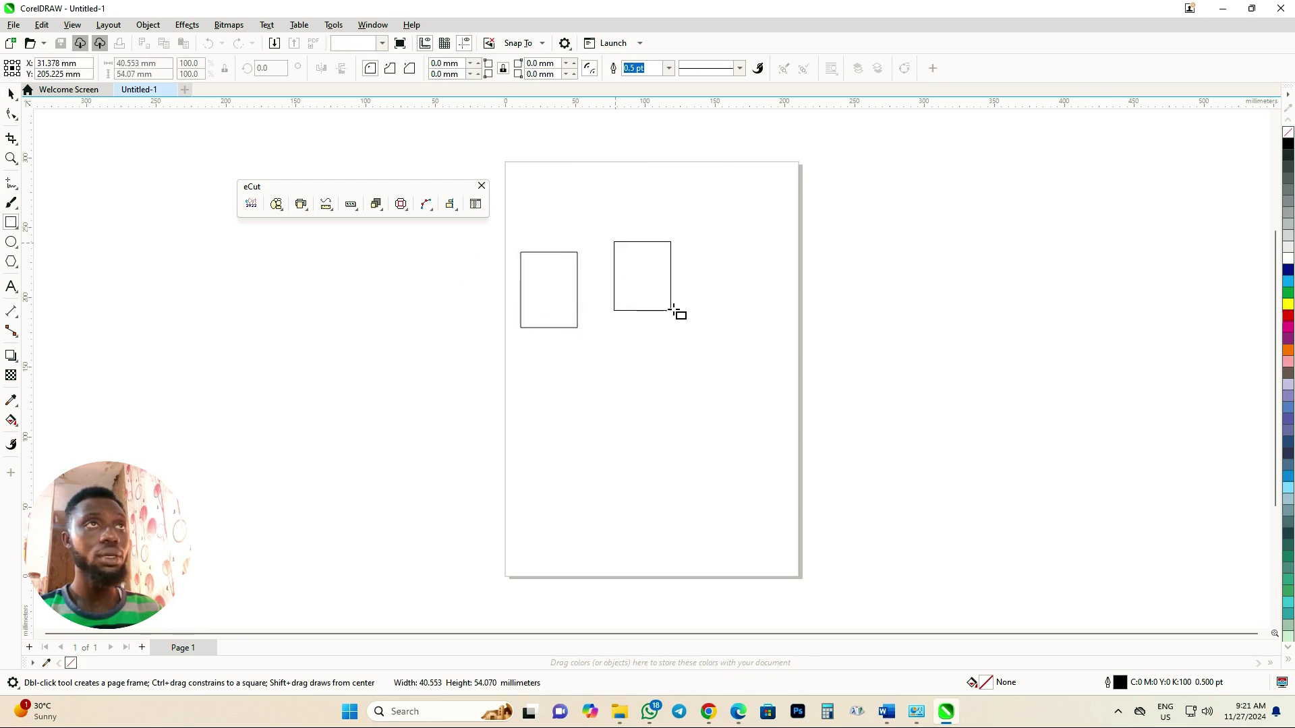
{"action": "left_click_drag", "start_coordinate": [615, 241], "coordinate": [658, 325]}
{"action": "left_click_drag", "start_coordinate": [688, 244], "coordinate": [769, 329]}
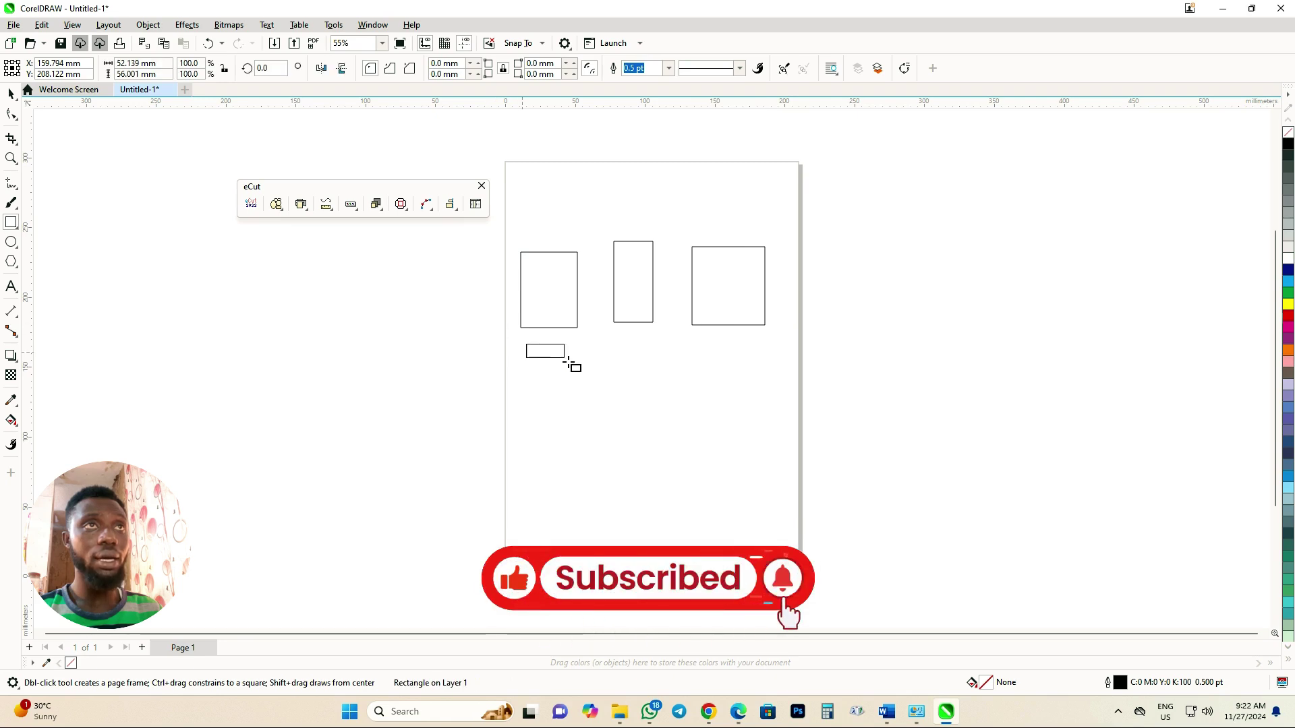
{"action": "left_click_drag", "start_coordinate": [521, 341], "coordinate": [600, 415]}
{"action": "left_click_drag", "start_coordinate": [614, 345], "coordinate": [659, 419]}
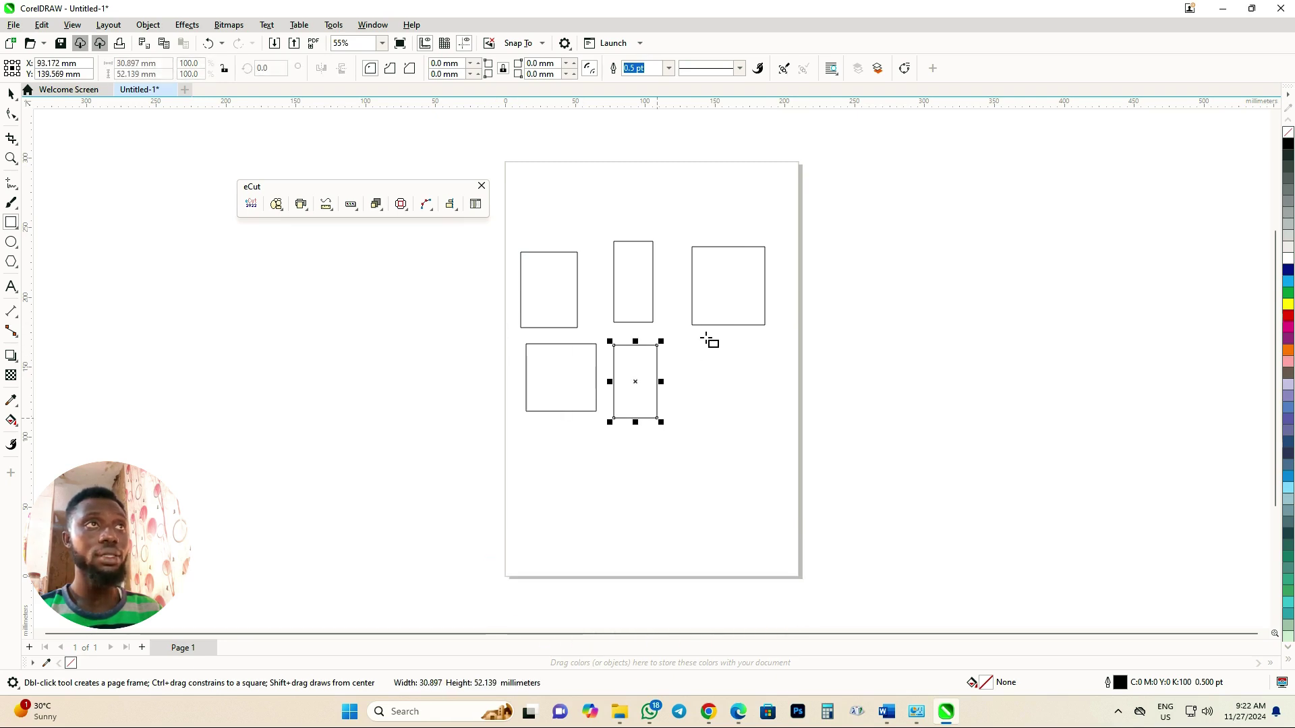
{"action": "left_click_drag", "start_coordinate": [706, 338], "coordinate": [777, 400]}
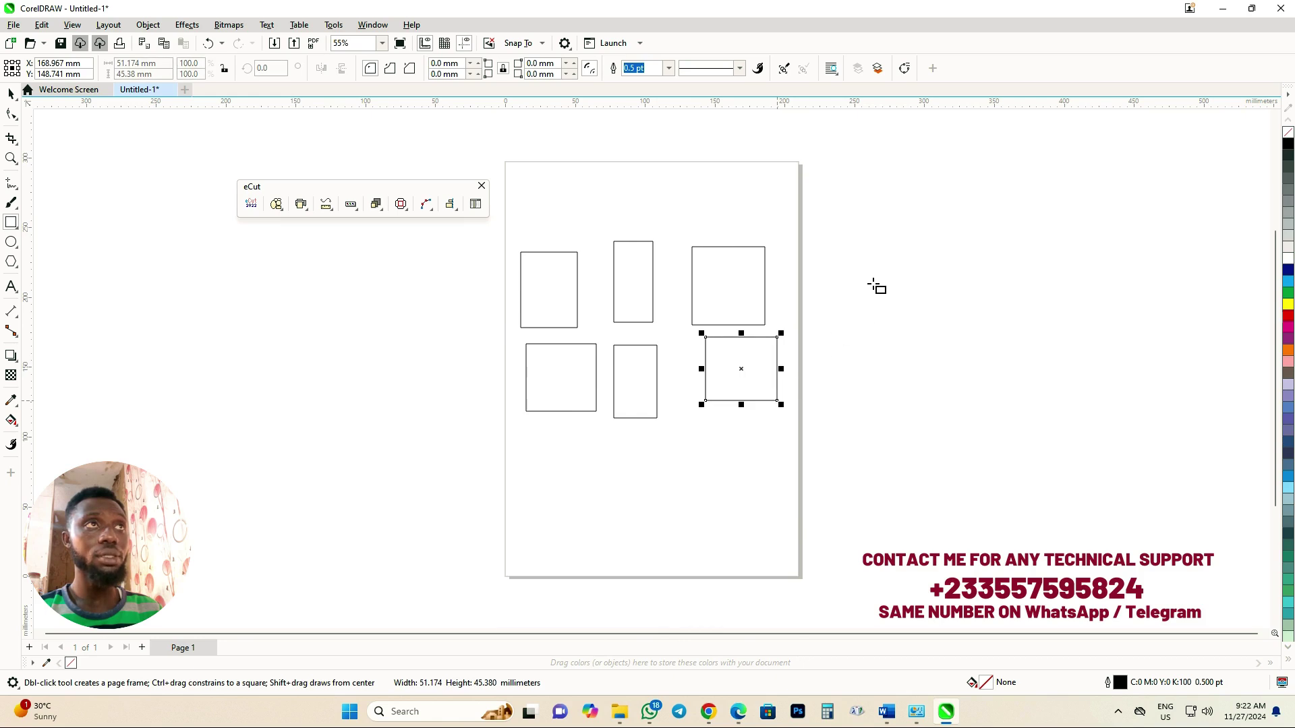
{"action": "left_click_drag", "start_coordinate": [873, 283], "coordinate": [948, 397]}
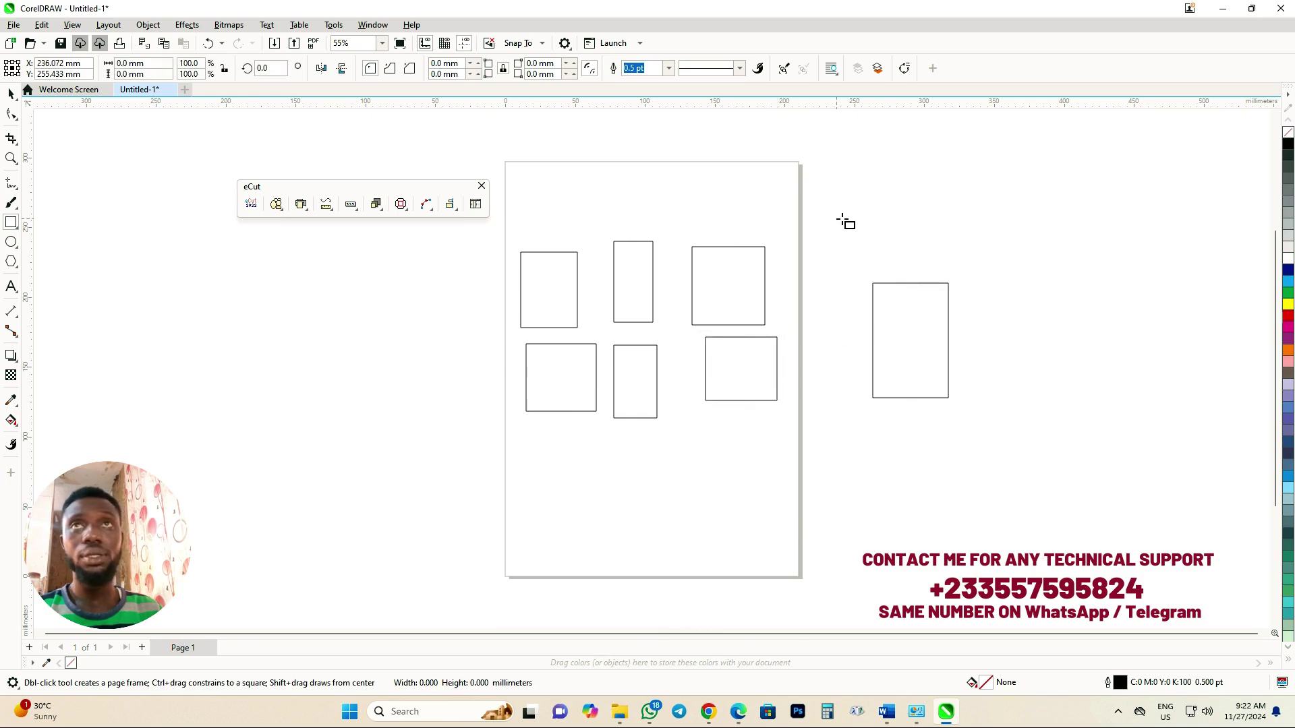
{"action": "left_click_drag", "start_coordinate": [831, 217], "coordinate": [904, 280]}
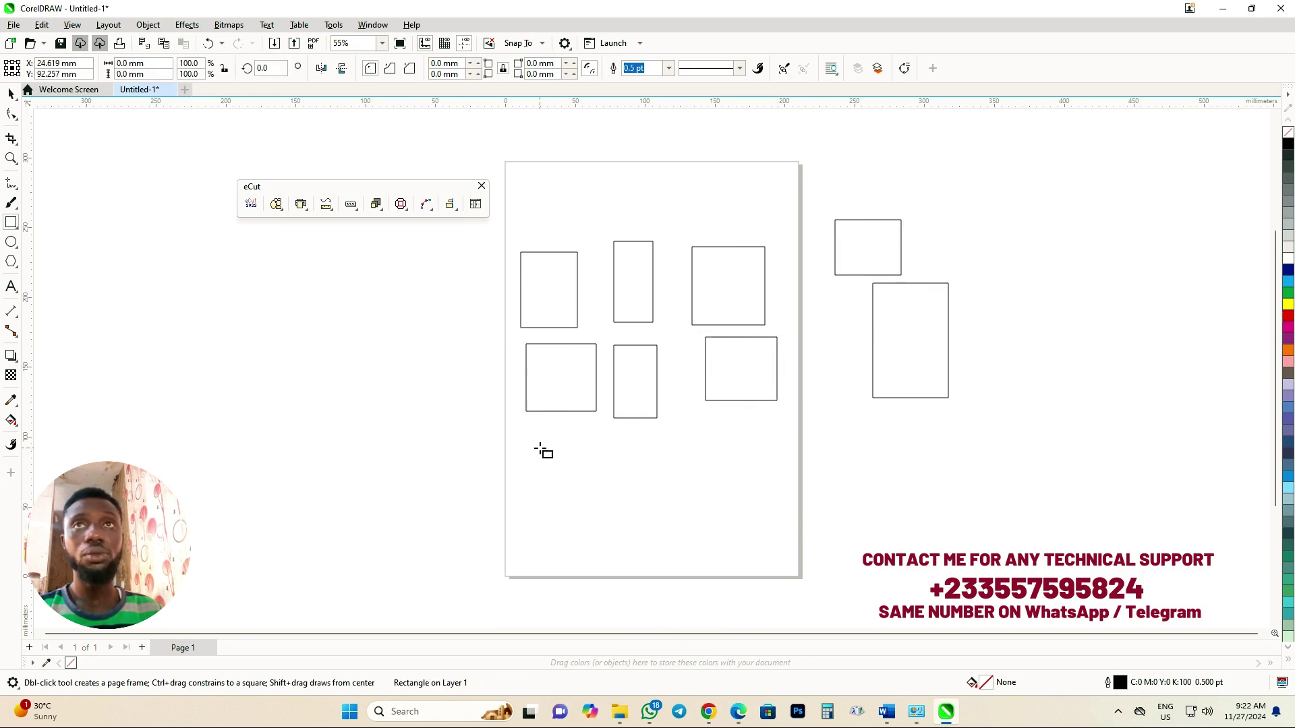
{"action": "left_click_drag", "start_coordinate": [539, 448], "coordinate": [599, 472]}
{"action": "left_click", "coordinate": [392, 454]}
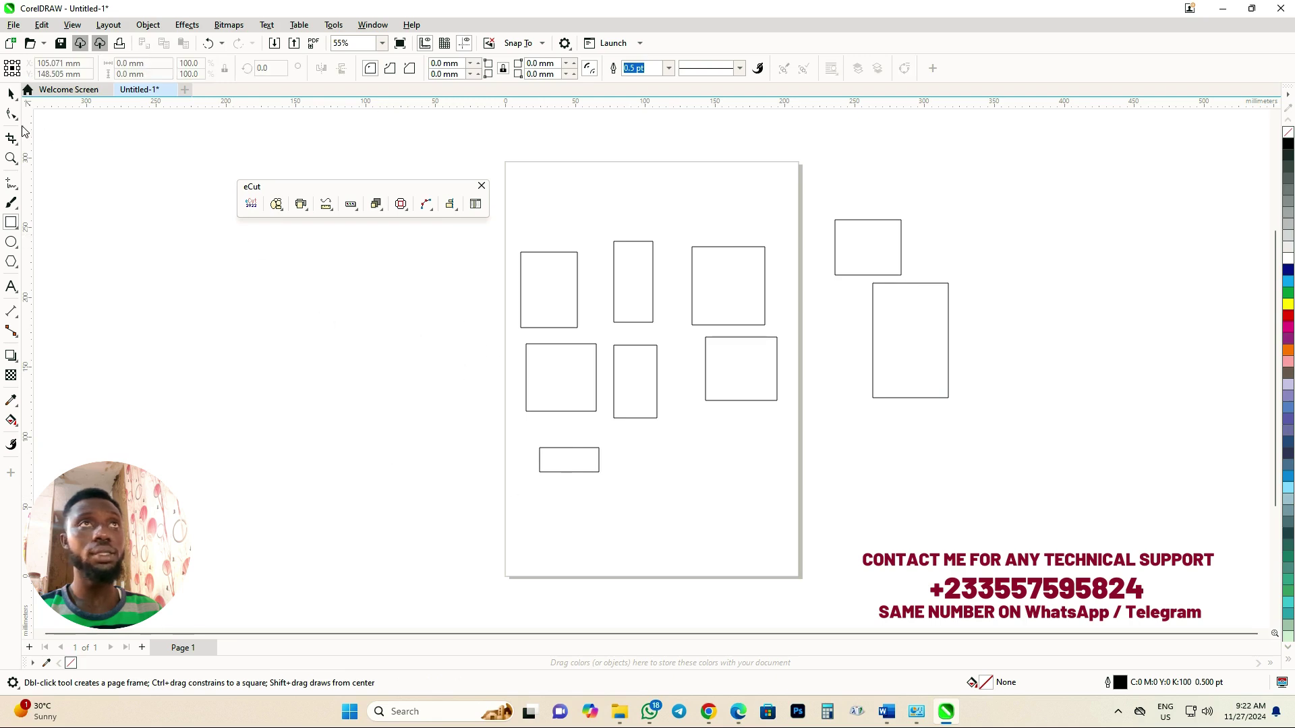
Marquee-select all nine rectangles and open eCut Nesting, cancelling Rectangle nesting first
{"action": "key", "text": "space"}
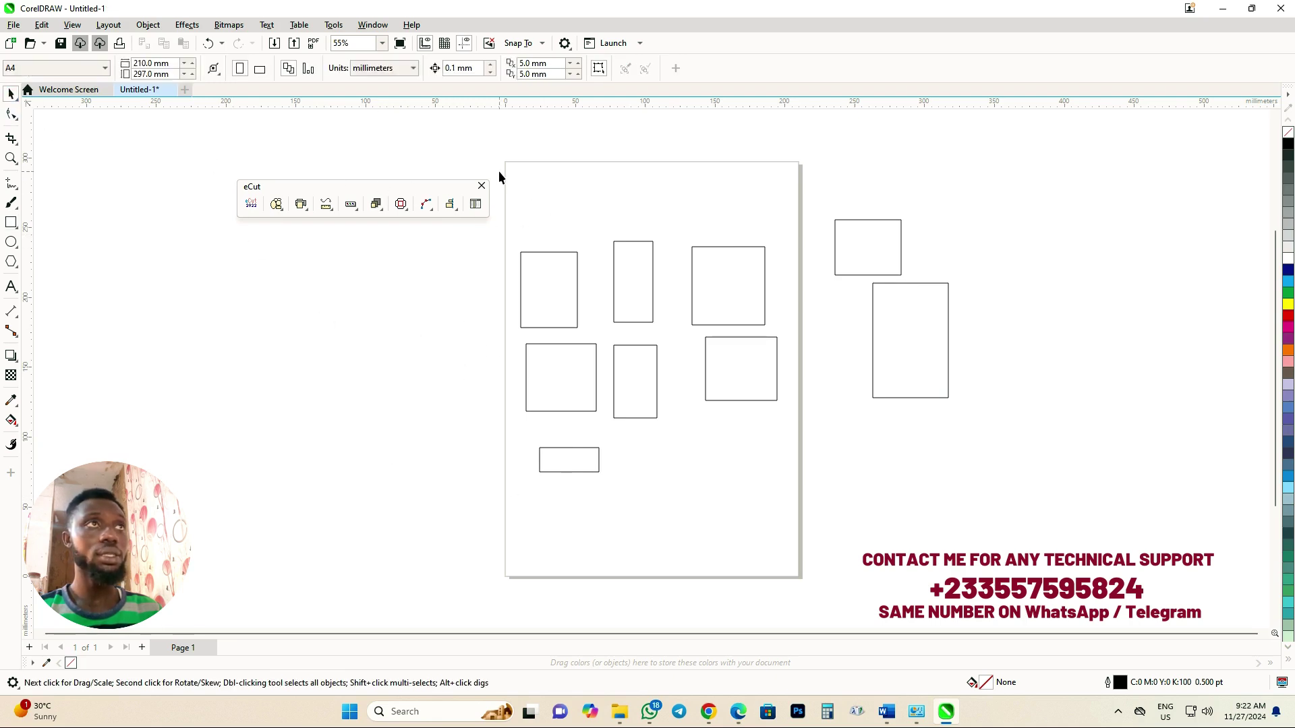
{"action": "left_click_drag", "start_coordinate": [807, 483], "coordinate": [996, 547]}
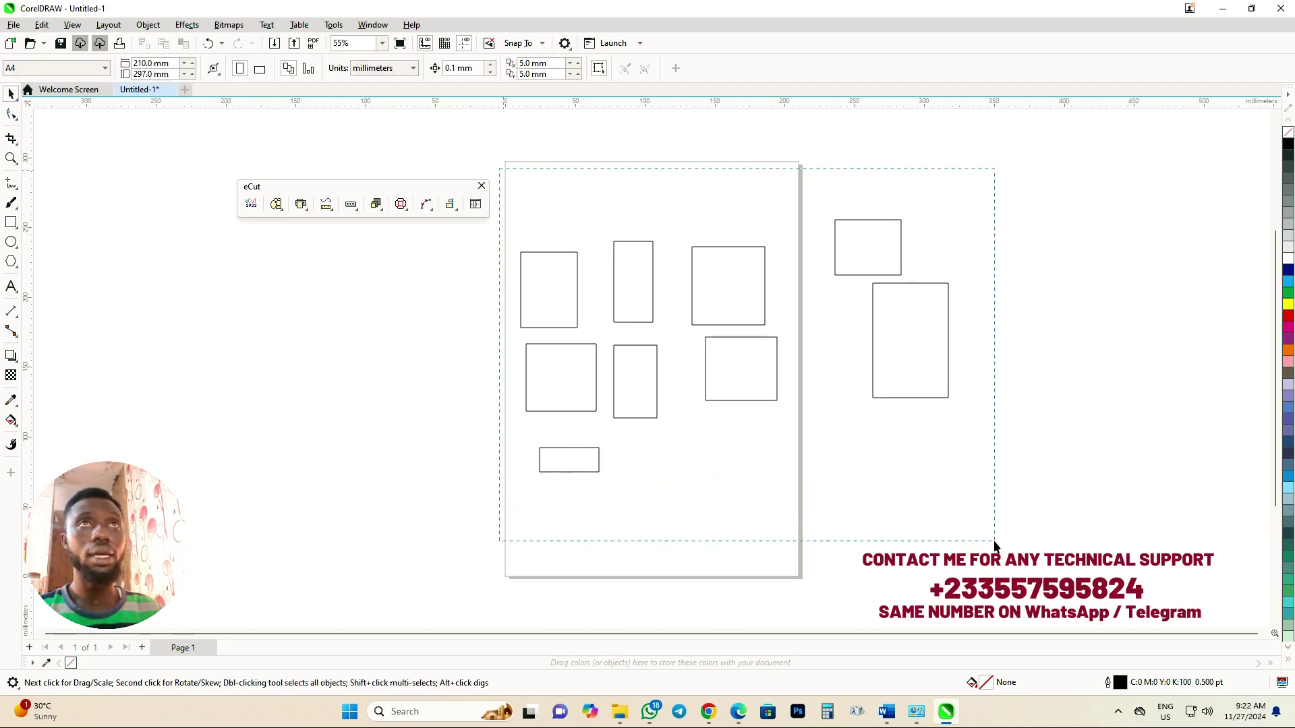
{"action": "left_click", "coordinate": [300, 205]}
{"action": "left_click", "coordinate": [309, 219]}
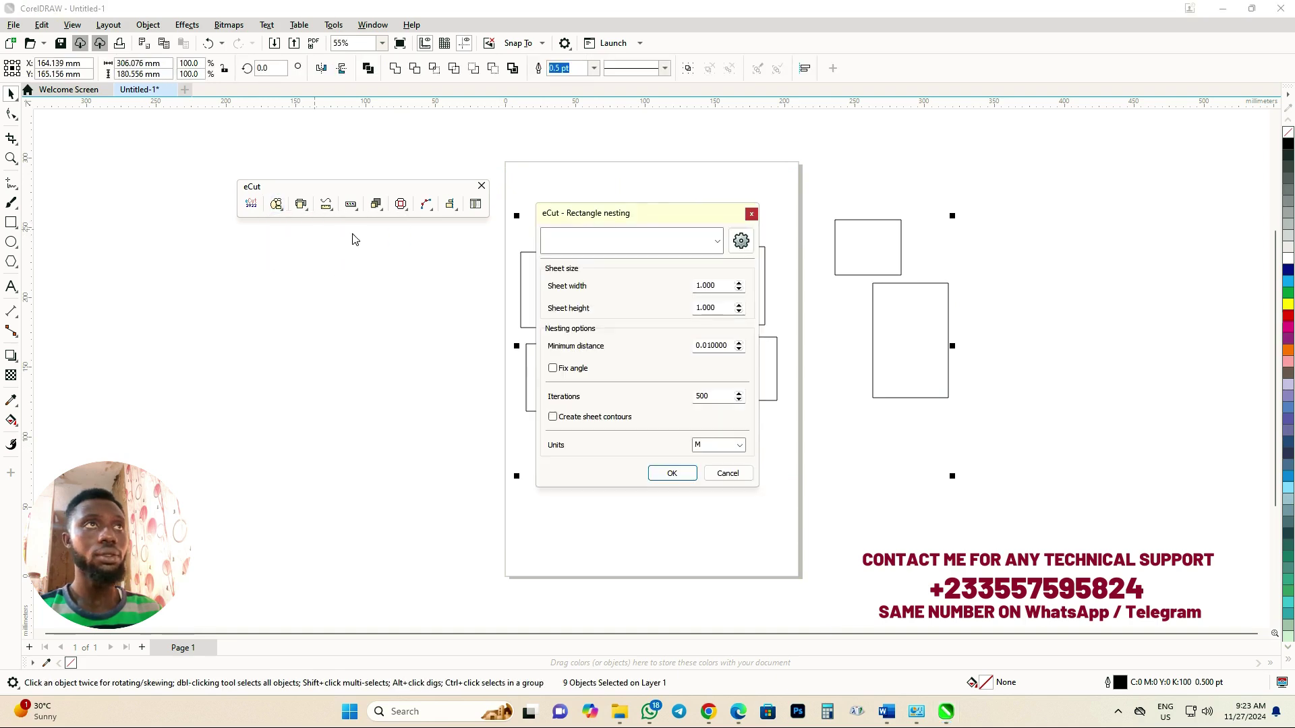
{"action": "left_click", "coordinate": [729, 473]}
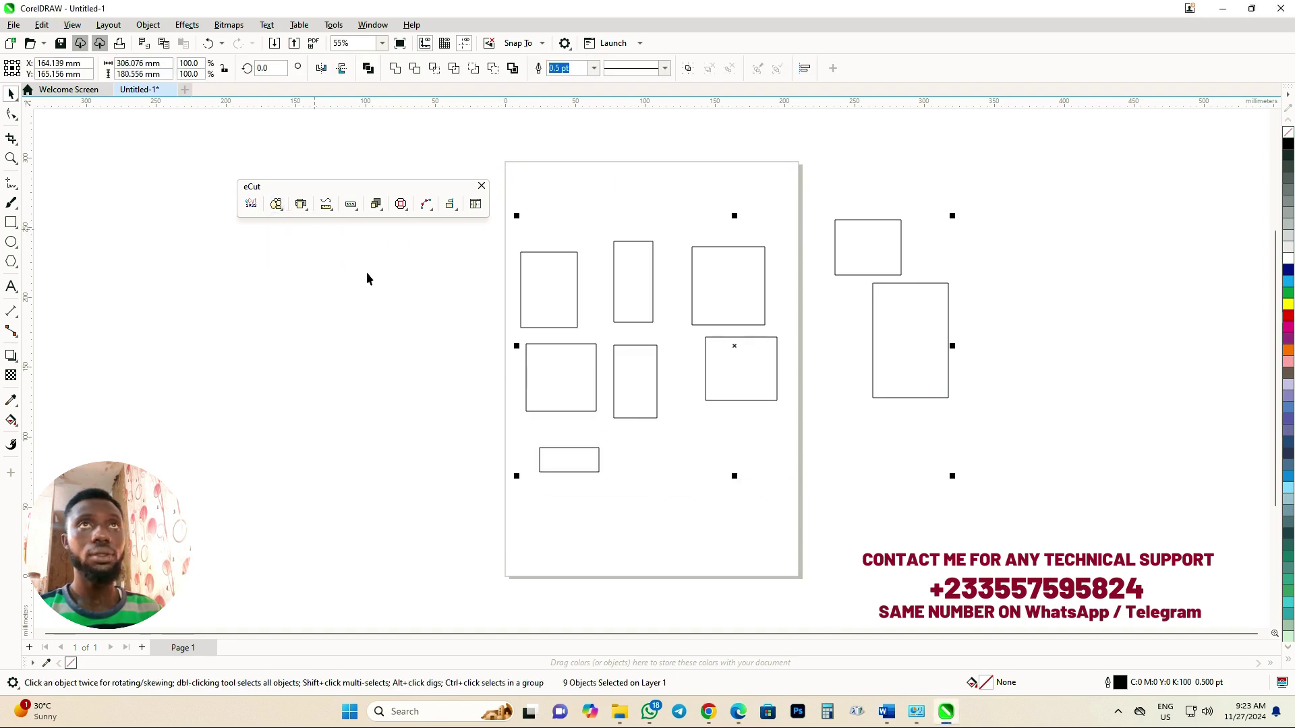
{"action": "left_click", "coordinate": [277, 203]}
{"action": "left_click", "coordinate": [309, 222]}
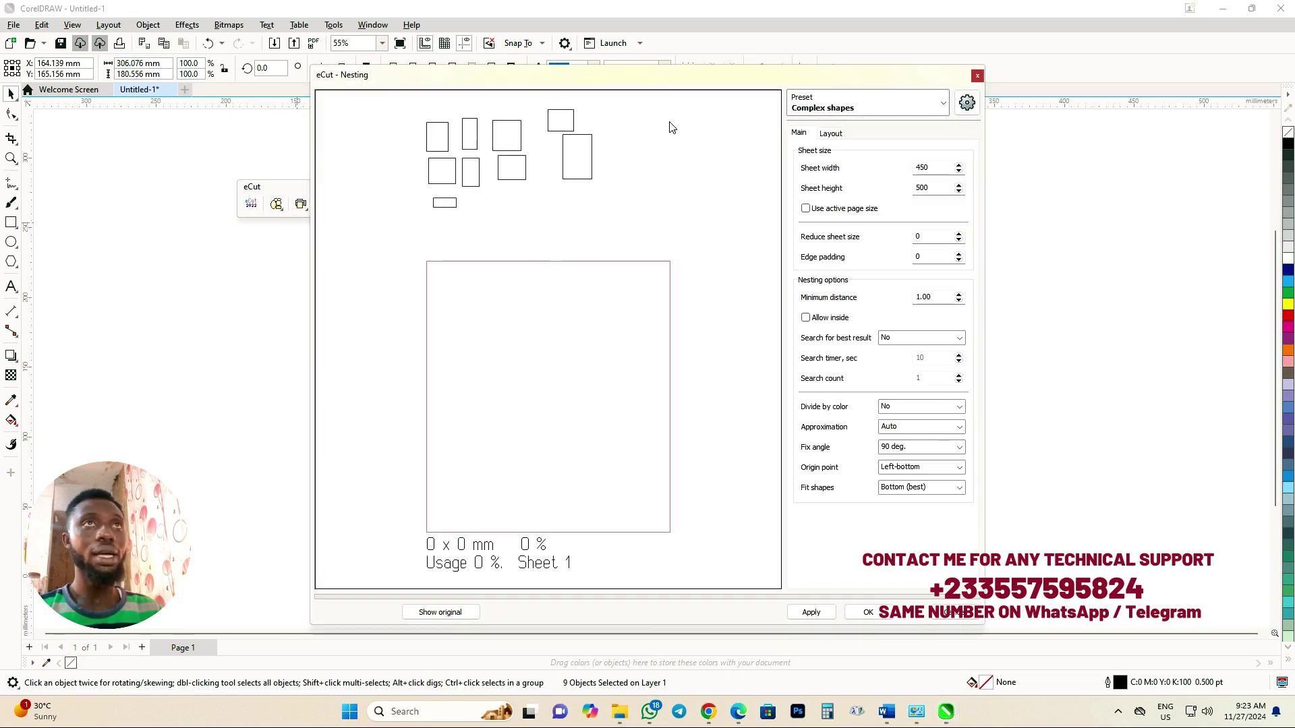
{"action": "scroll", "coordinate": [538, 418], "scroll_direction": "down", "scroll_amount": 3}
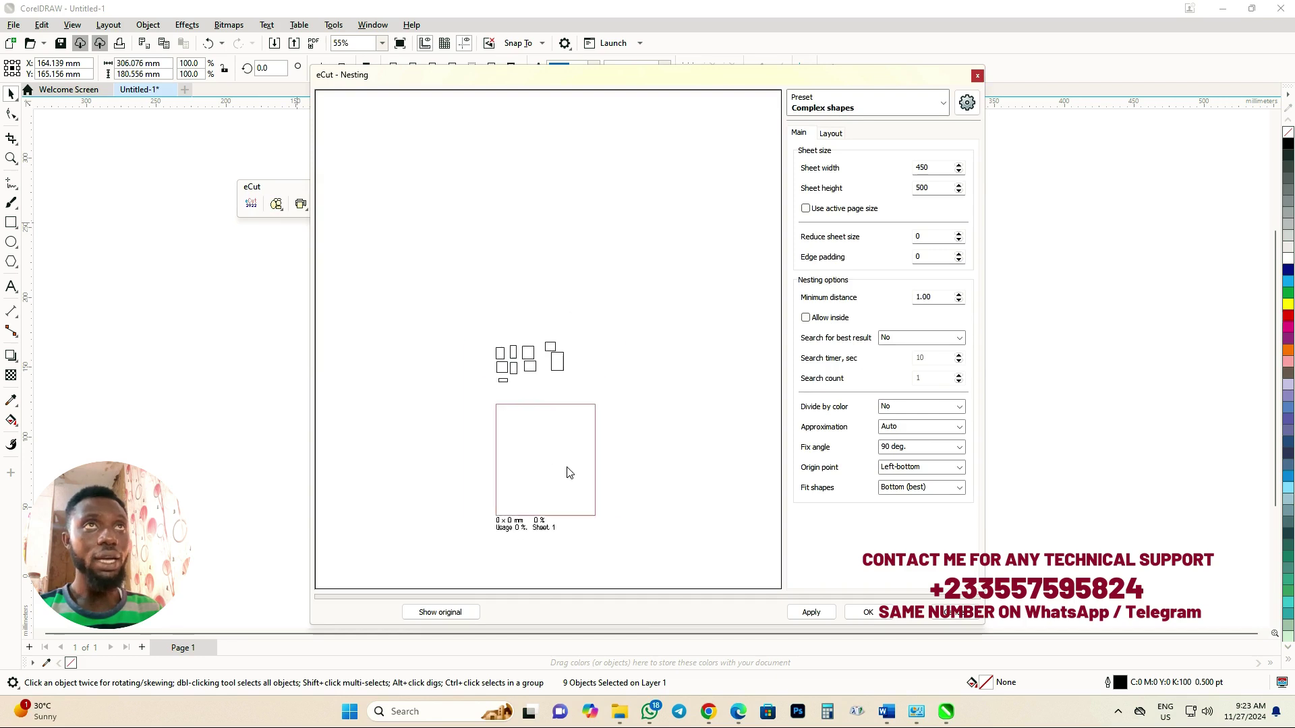
{"action": "scroll", "coordinate": [538, 354], "scroll_direction": "up", "scroll_amount": 1}
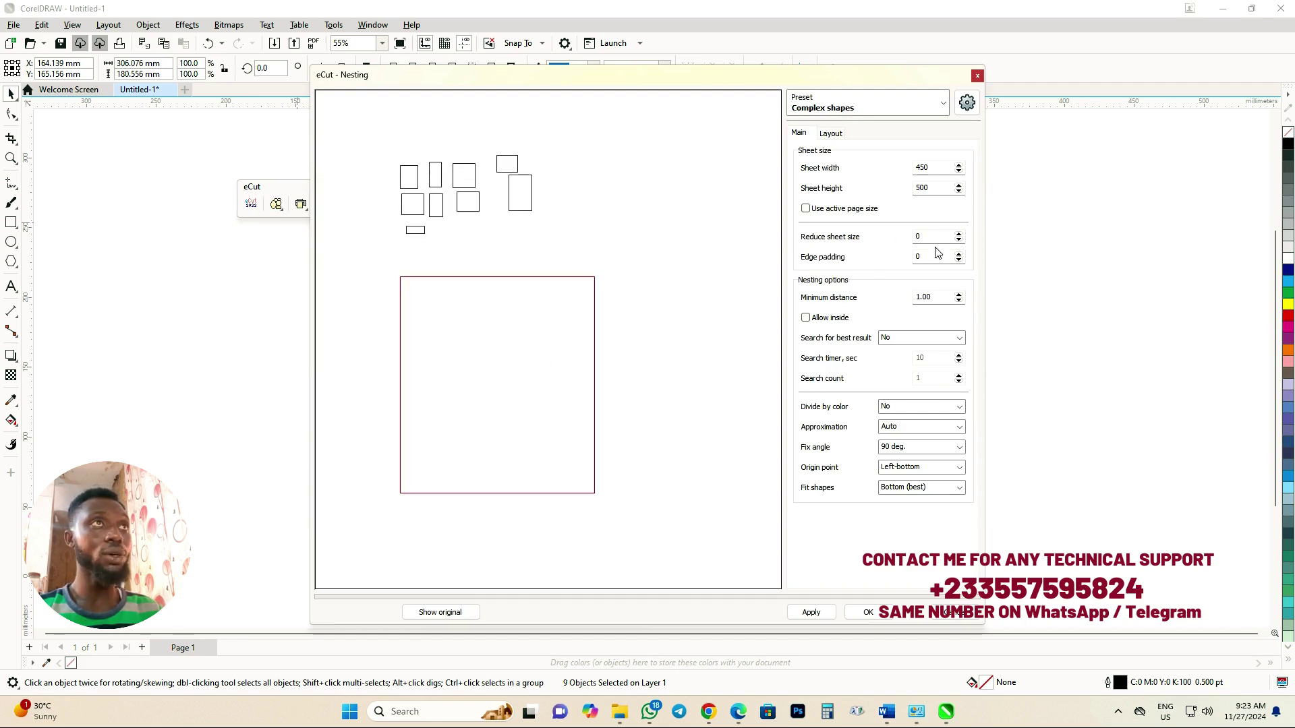
Keep the 450 × 500 sheet, with active page size off, and apply nesting (9% usage)
{"action": "left_click", "coordinate": [807, 208]}
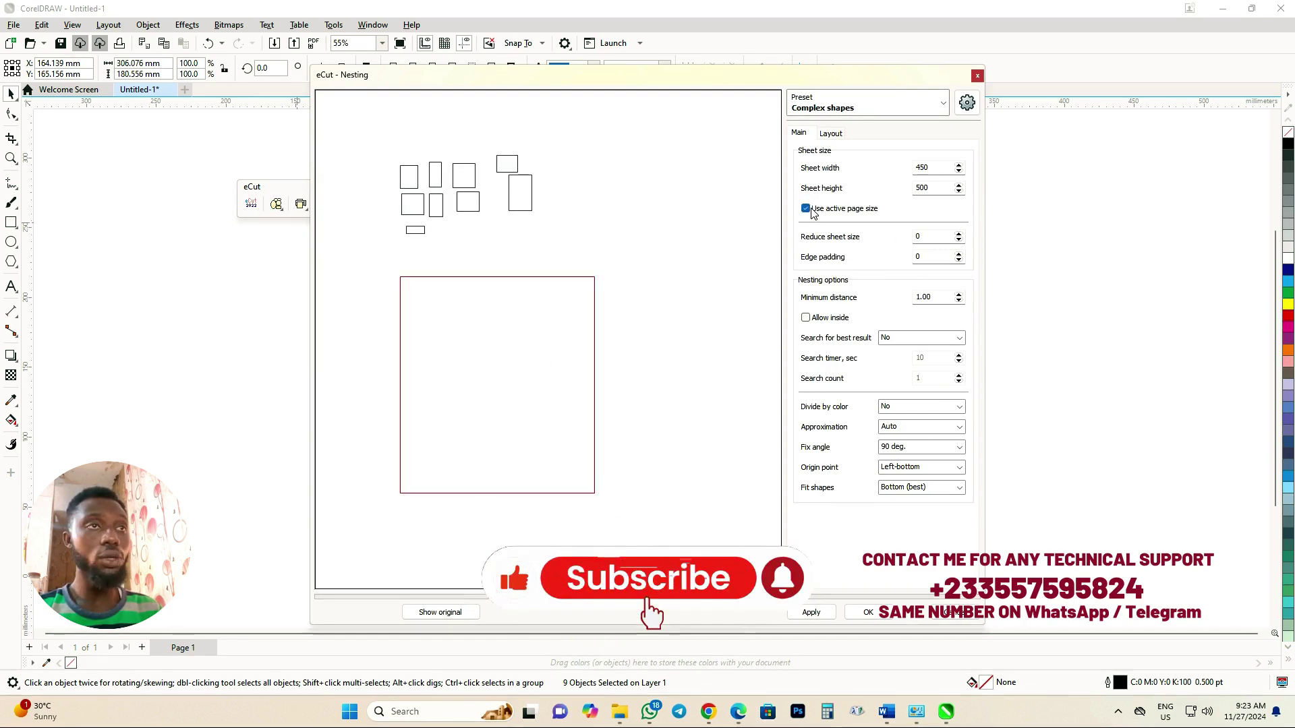
{"action": "left_click", "coordinate": [806, 208]}
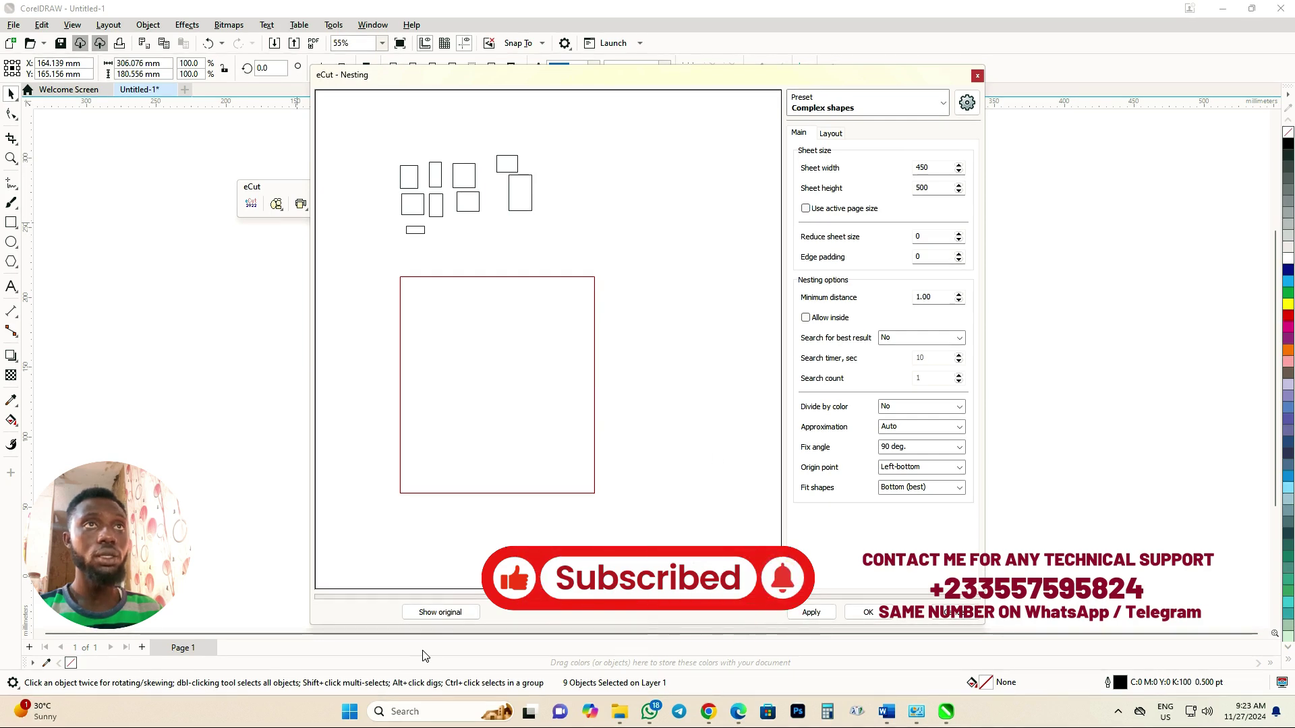
{"action": "left_click", "coordinate": [445, 614]}
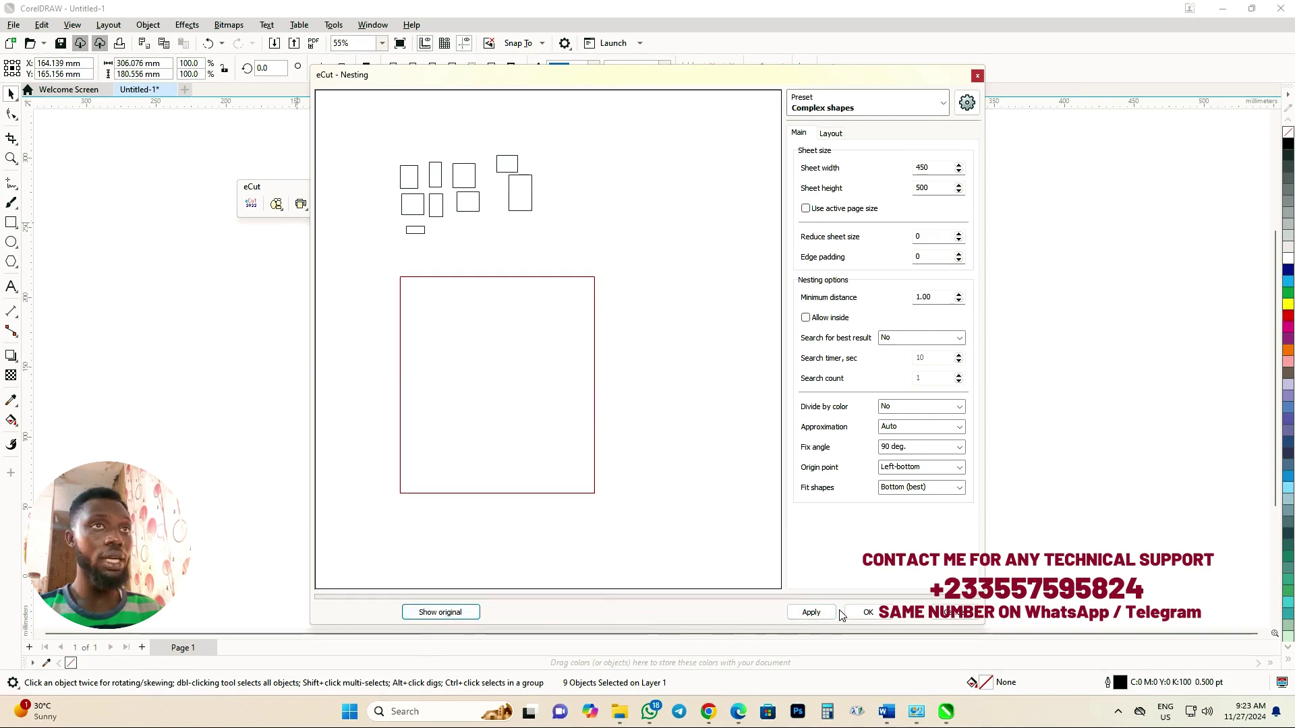
{"action": "left_click", "coordinate": [811, 613]}
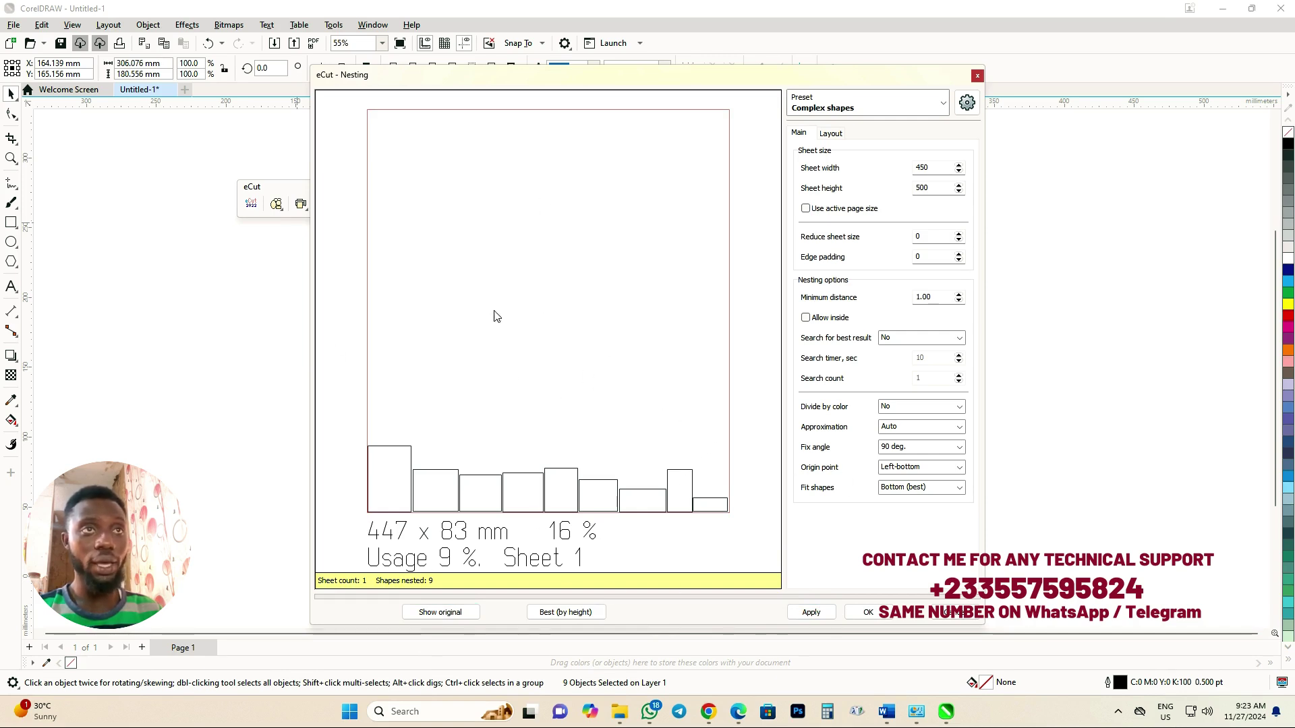
Accept the nesting result, then select the 450 × 500 sheet and rectangles and move them up near the page
{"action": "left_click", "coordinate": [876, 613]}
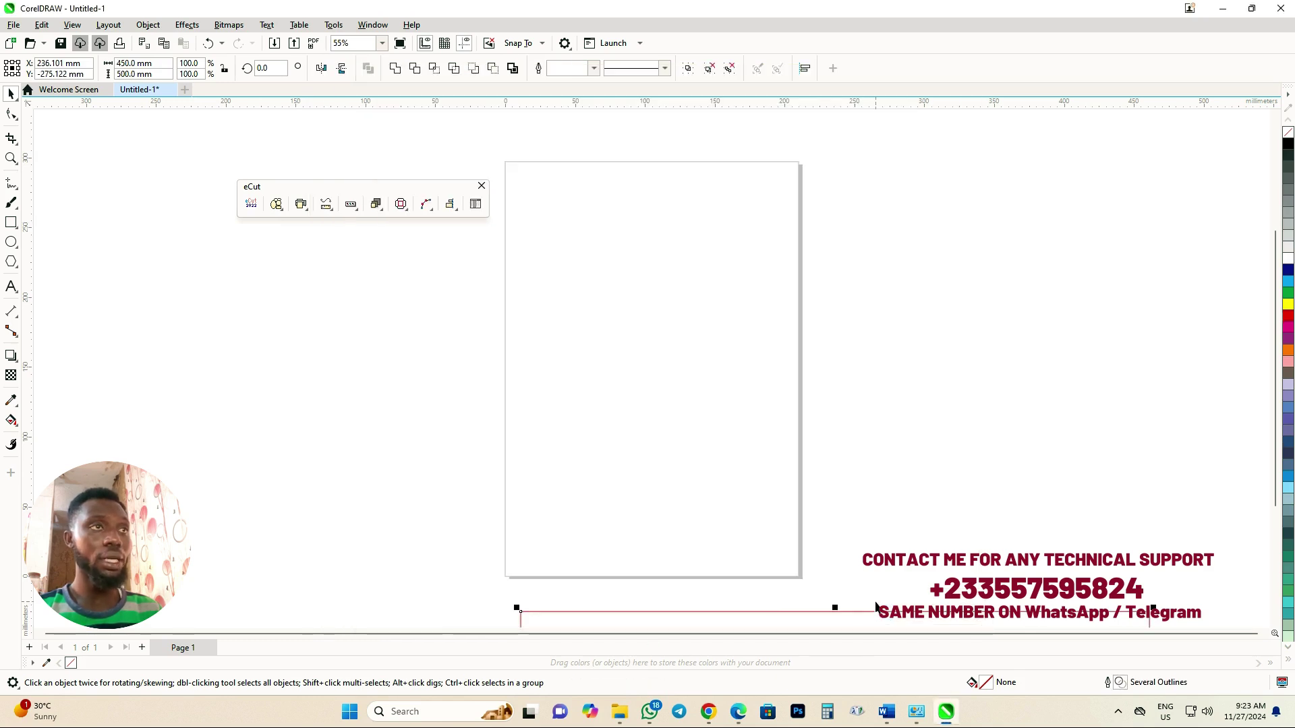
{"action": "left_click_drag", "start_coordinate": [1266, 623], "coordinate": [835, 201]}
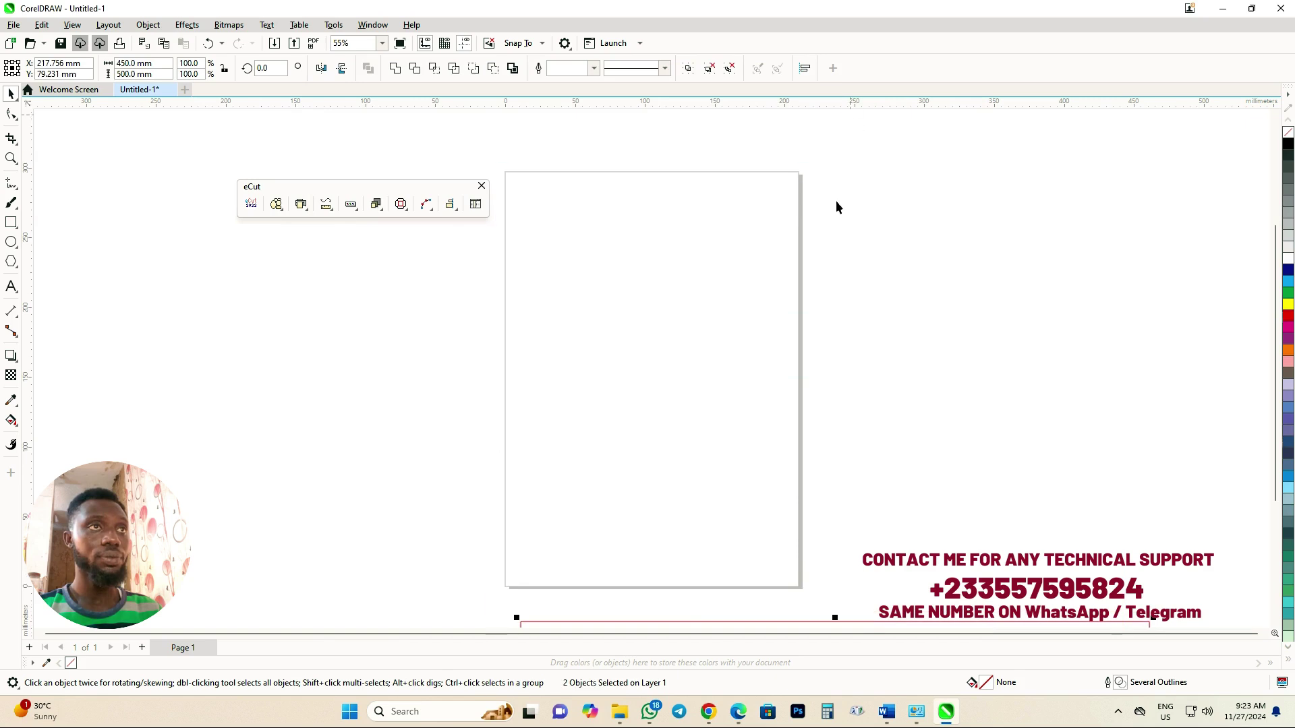
{"action": "scroll", "coordinate": [702, 431], "scroll_direction": "down", "scroll_amount": 2}
{"action": "left_click_drag", "start_coordinate": [760, 581], "coordinate": [818, 446]}
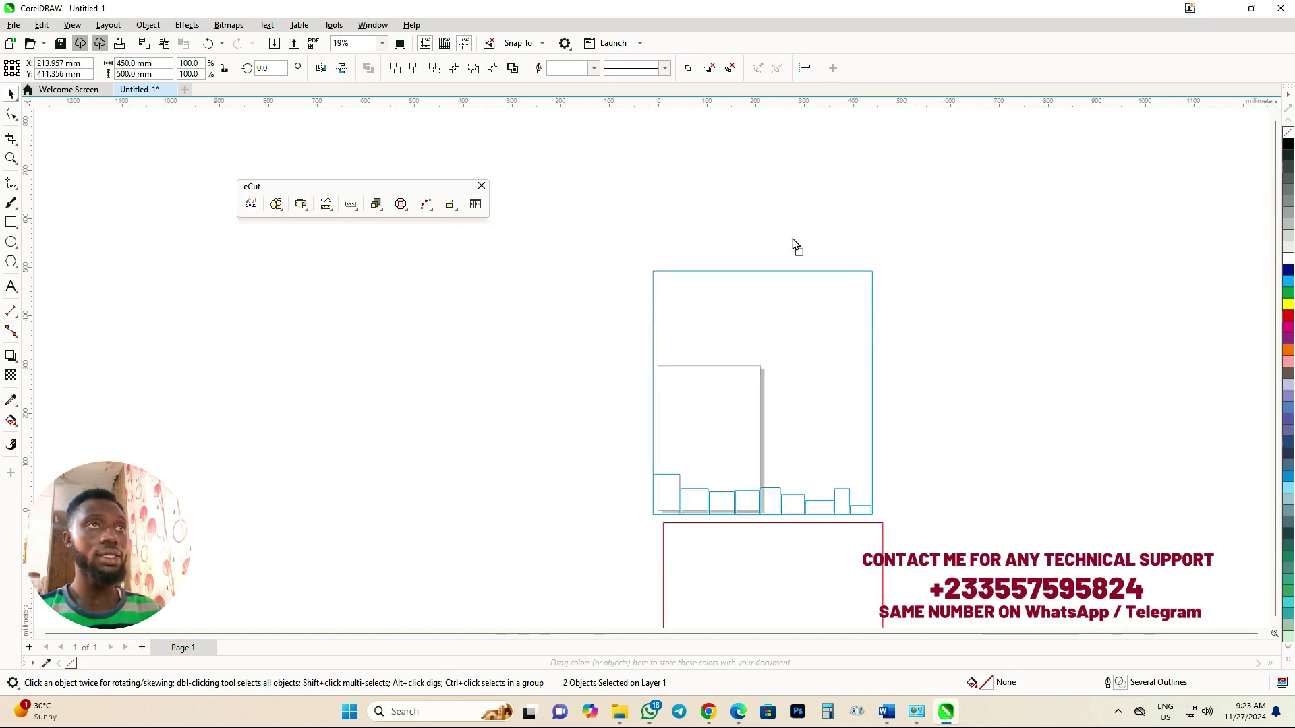
{"action": "scroll", "coordinate": [795, 245], "scroll_direction": "down", "scroll_amount": 2}
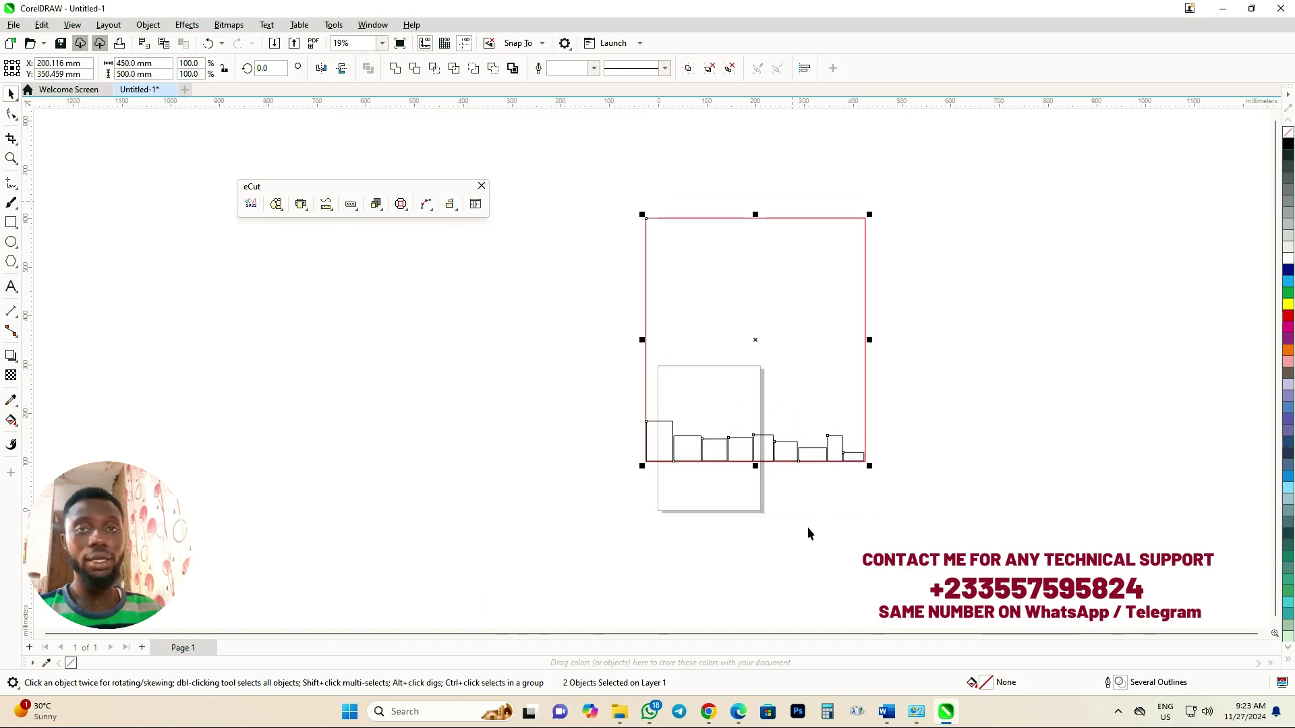